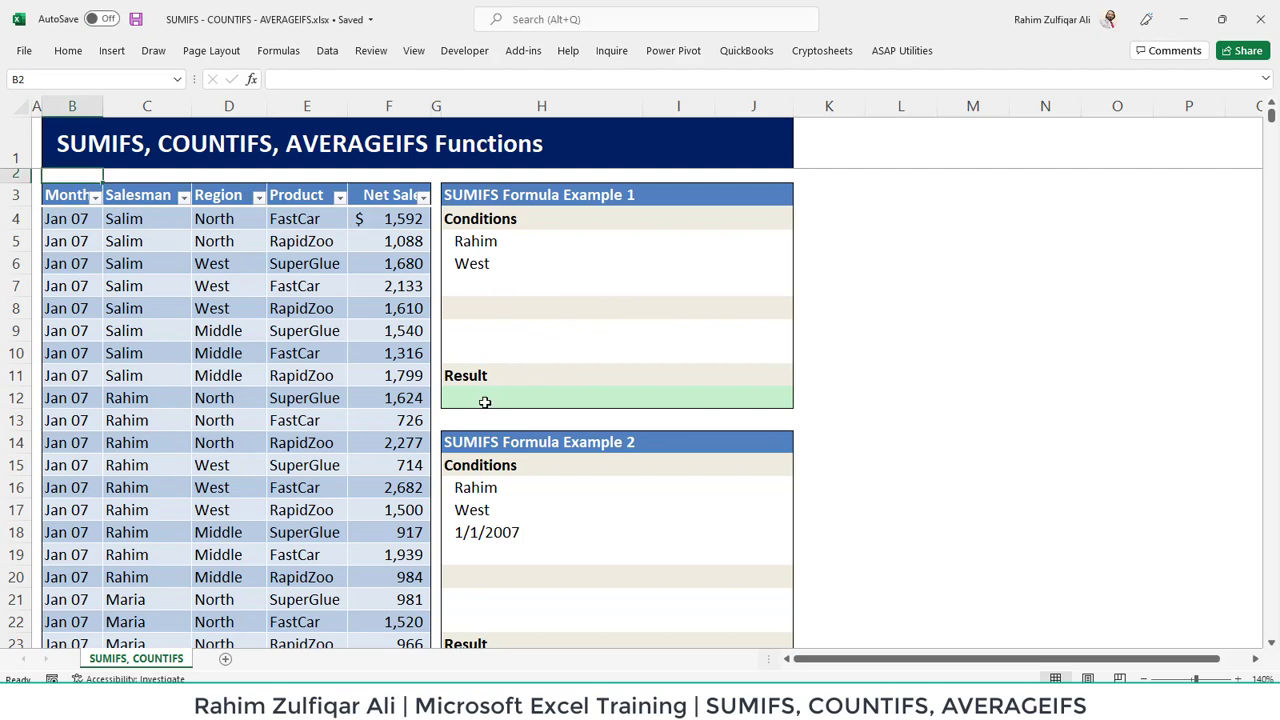
- Inspect the first example's Result cell, the Month dates, and its Rahim and West conditions
click(517, 397)
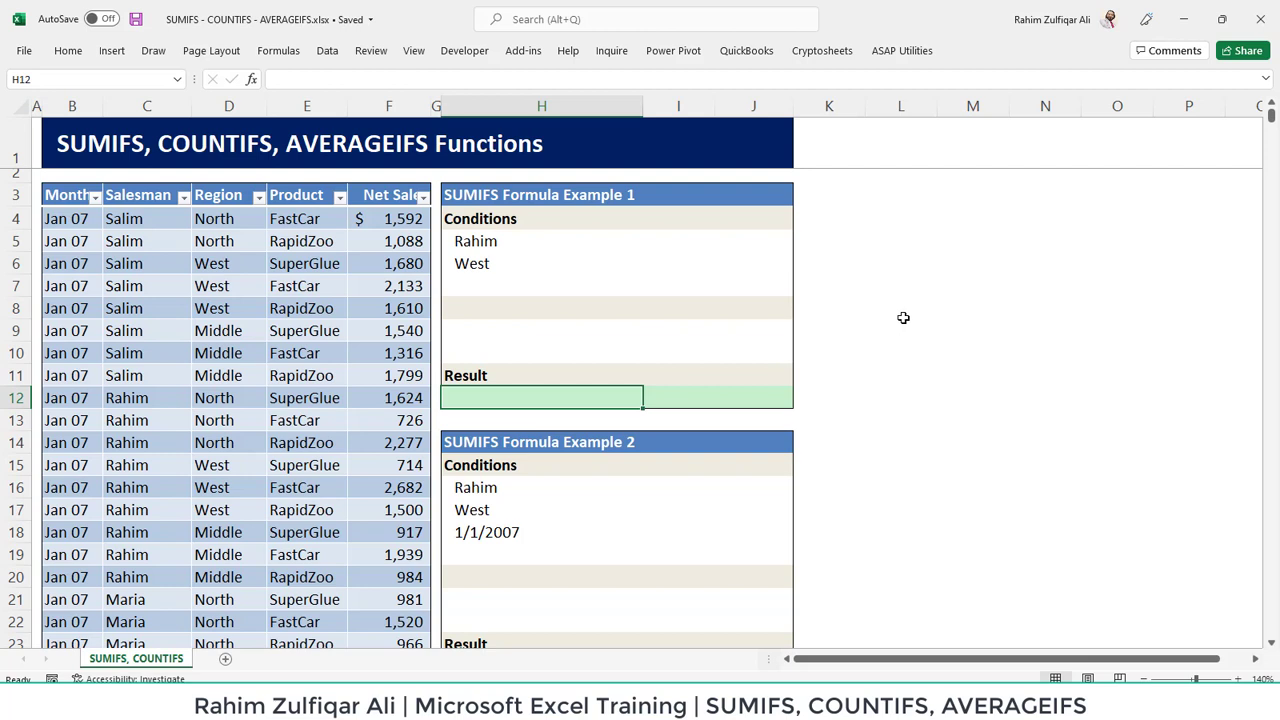
click(92, 224)
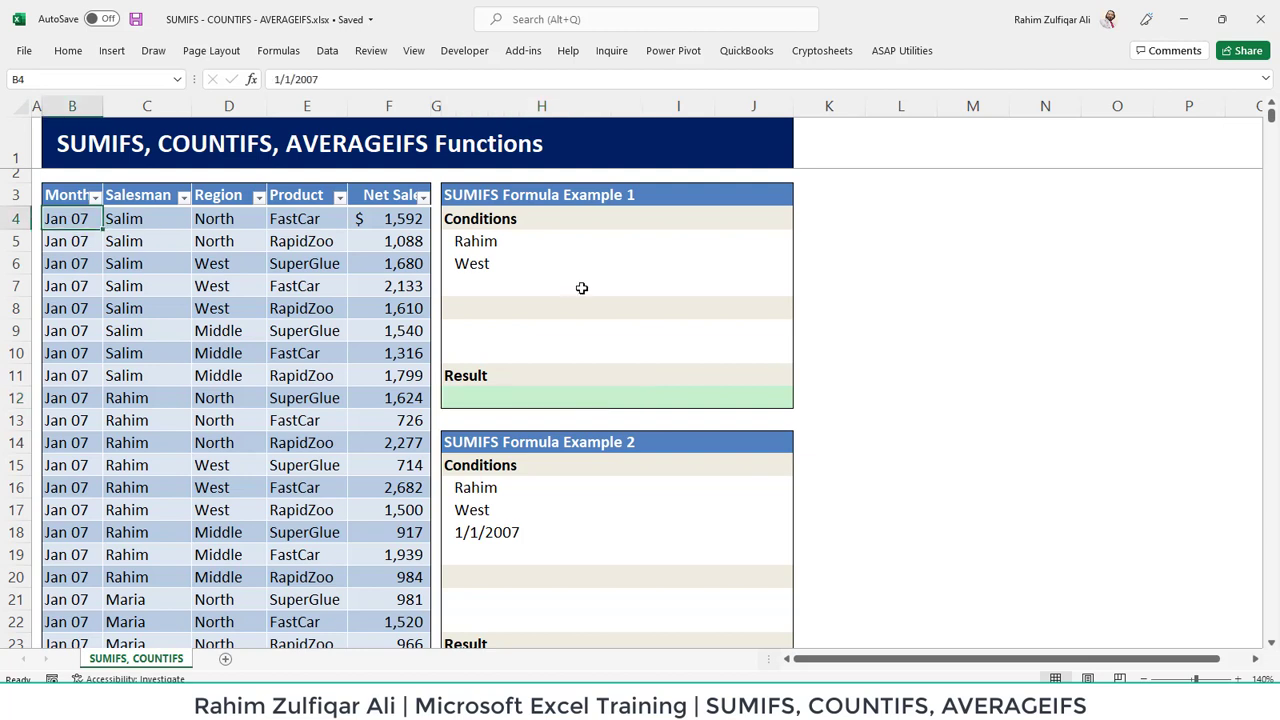
click(482, 244)
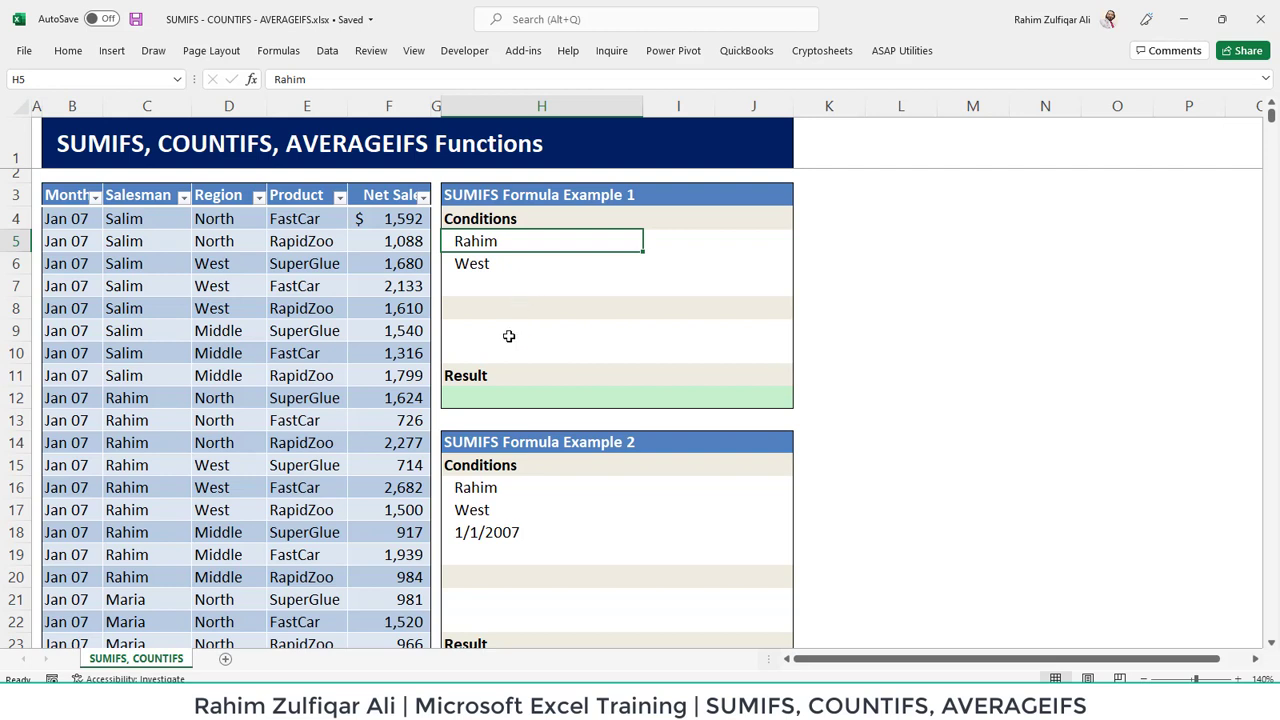
click(503, 263)
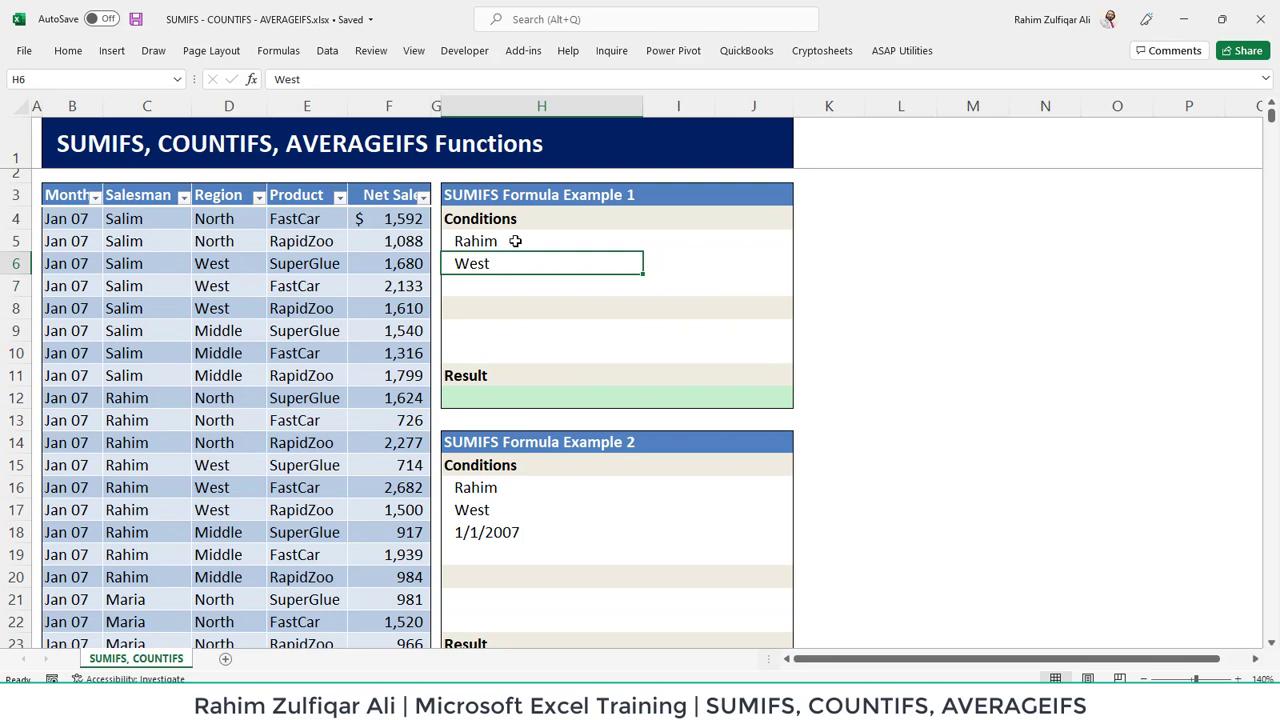
click(515, 241)
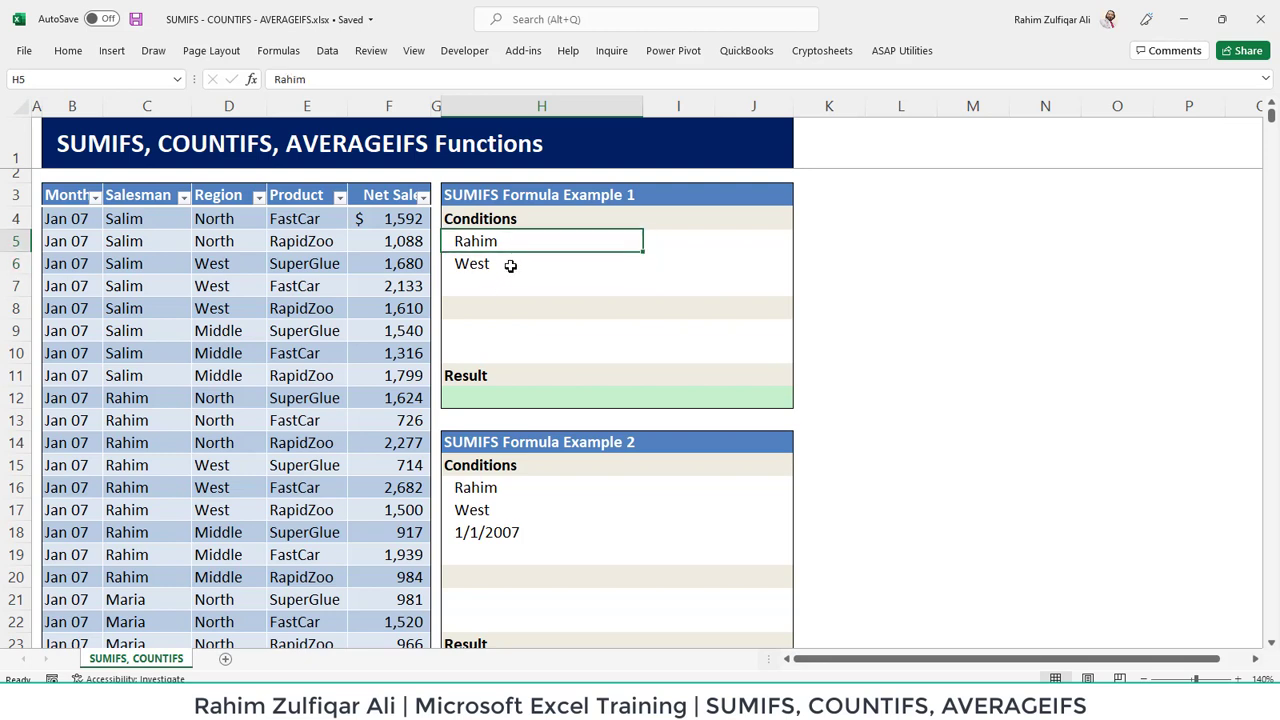
click(510, 264)
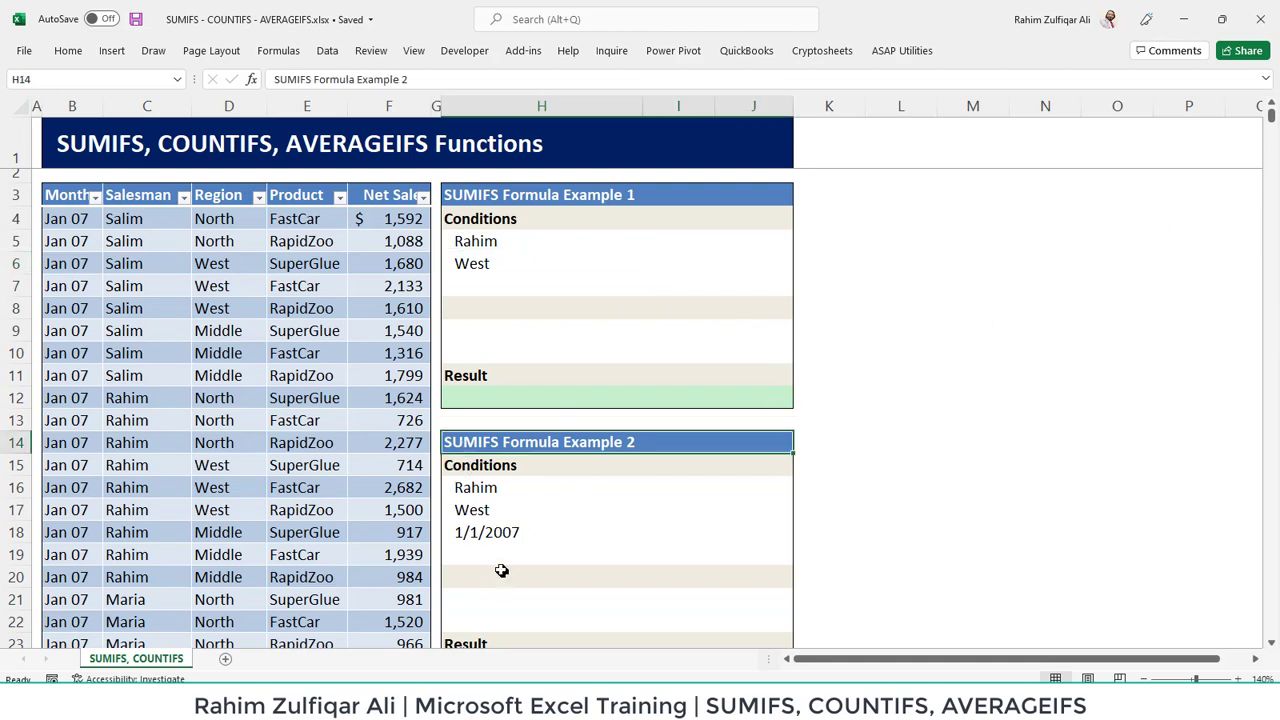
- Review the other examples' condition cells, including the 1/1/2007 date, Rahim and West conditions
drag(497, 492, 505, 535)
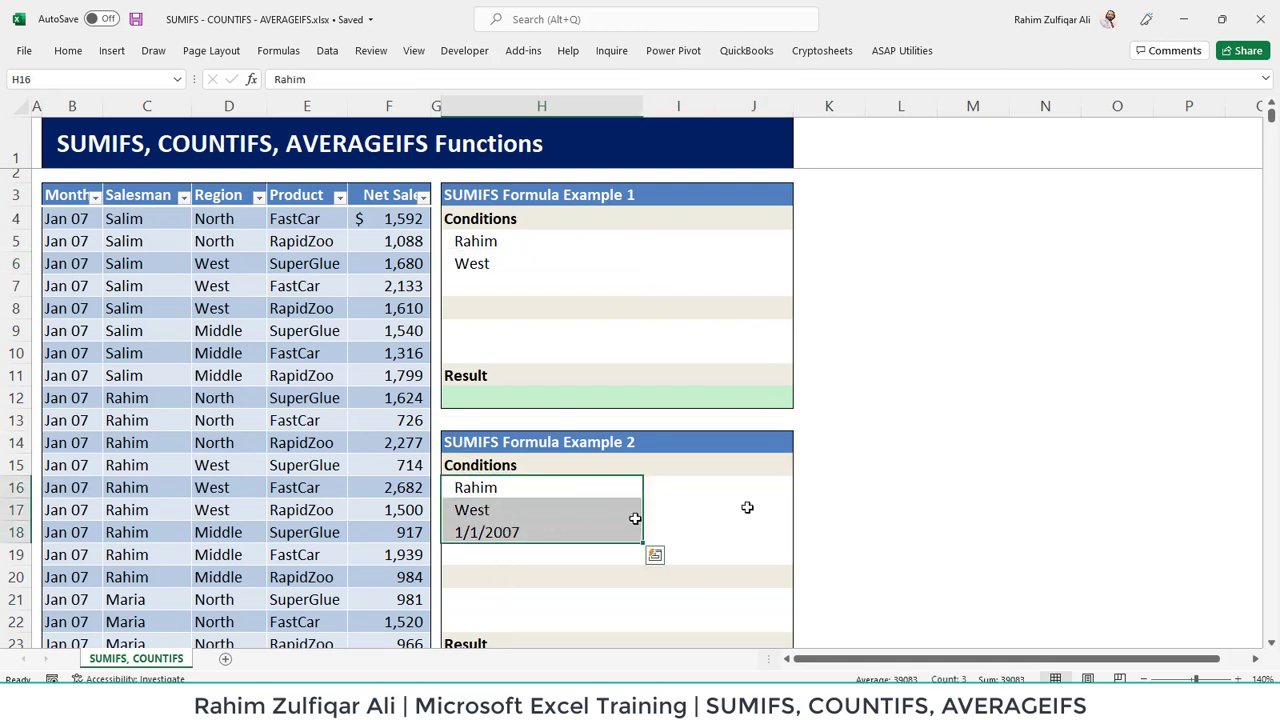
key(Down)
key(Down)
key(Down)
key(Down)
key(Down)
key(Down)
key(Down)
key(Down)
key(Down)
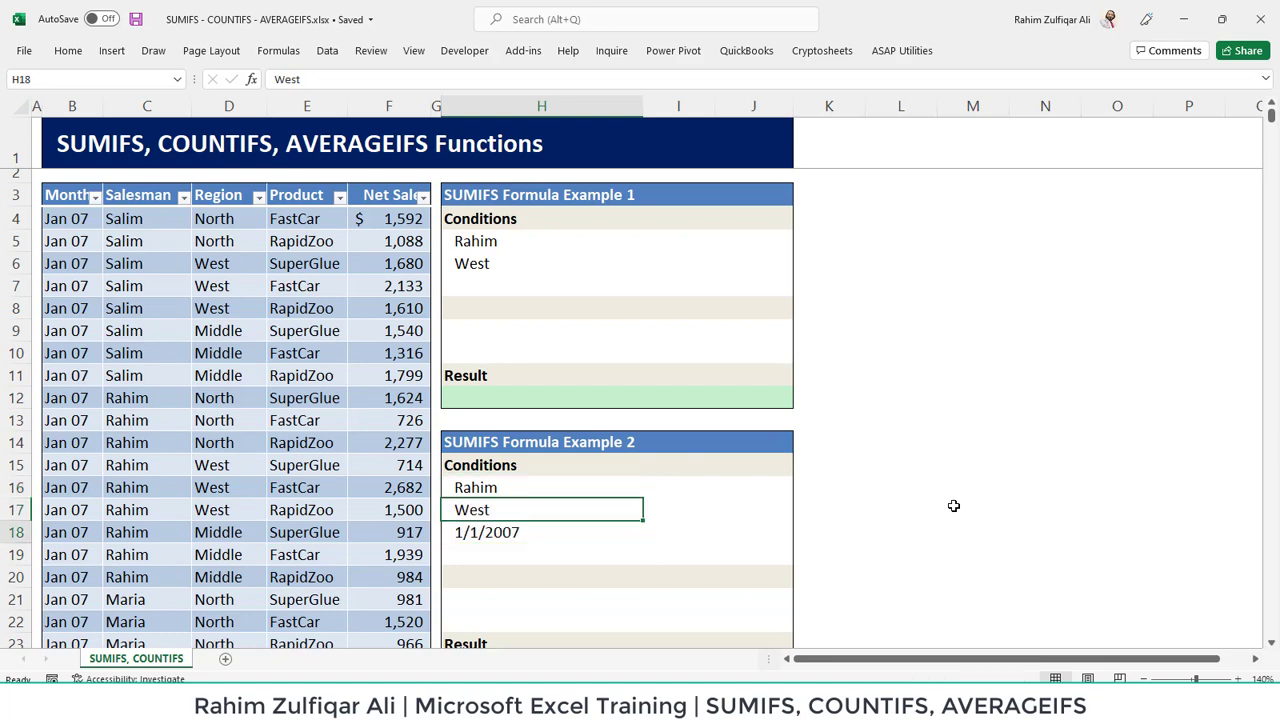
key(Up)
key(Up)
key(Down)
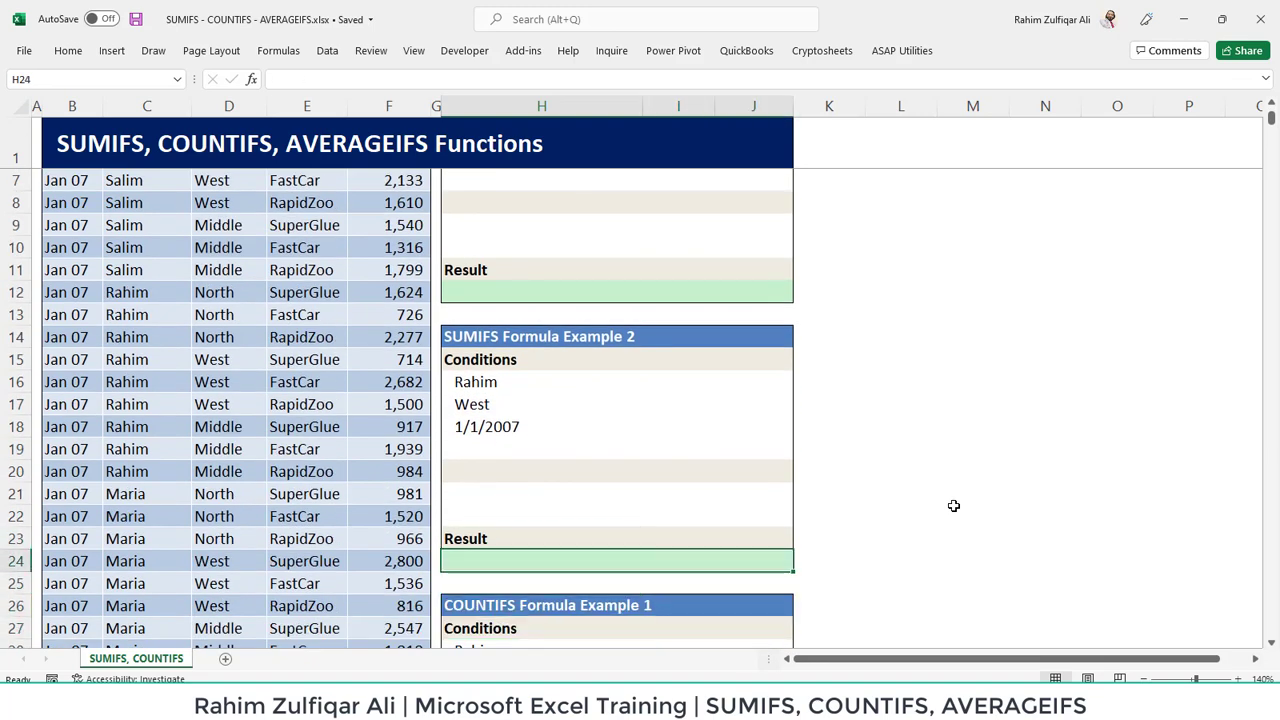
click(481, 430)
key(Down)
key(Down)
key(Down)
key(Down)
key(Down)
key(Down)
key(Down)
key(Down)
key(Down)
key(Down)
key(Down)
key(Down)
key(Down)
key(Down)
key(Down)
key(Down)
key(Down)
key(Down)
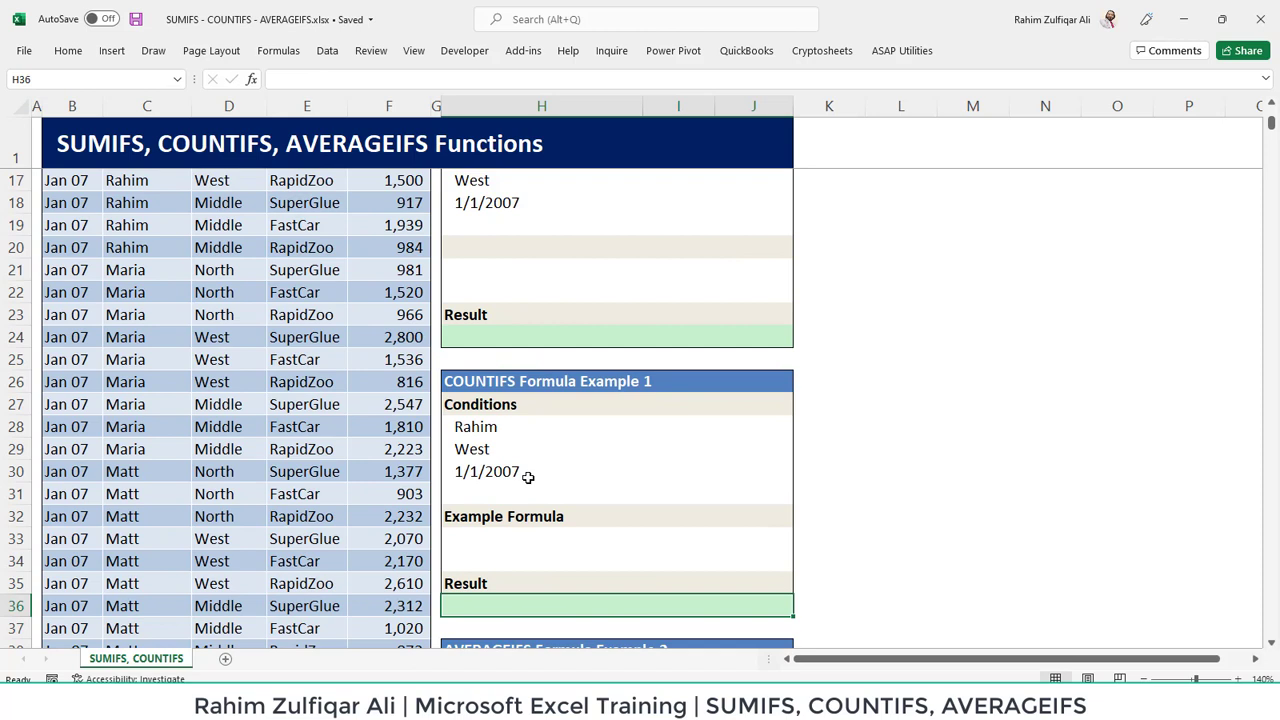
key(Up)
key(Up)
key(Up)
key(Up)
key(Up)
key(Up)
key(Up)
key(Up)
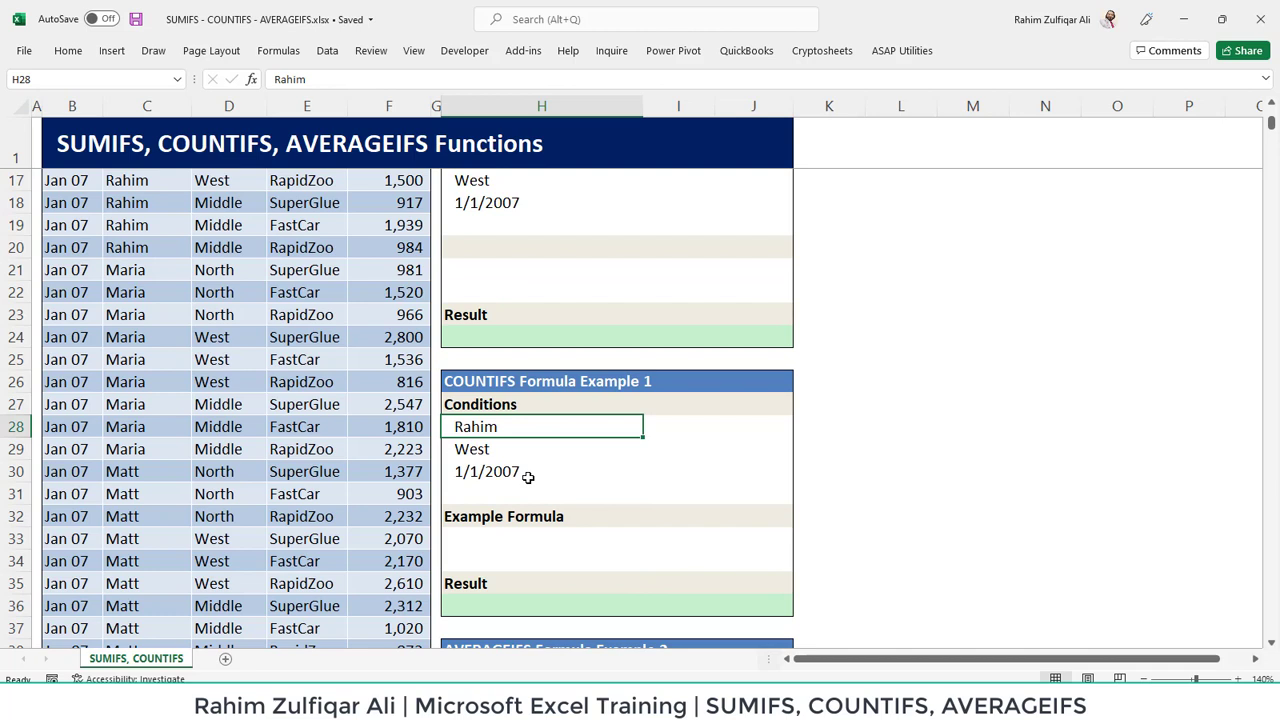
key(Down)
key(Down)
key(Down)
key(Down)
key(Down)
key(Down)
key(Down)
key(Down)
key(Down)
key(Down)
key(Down)
key(Down)
key(Down)
key(Down)
key(Down)
key(Down)
key(Down)
key(Down)
key(Down)
key(Down)
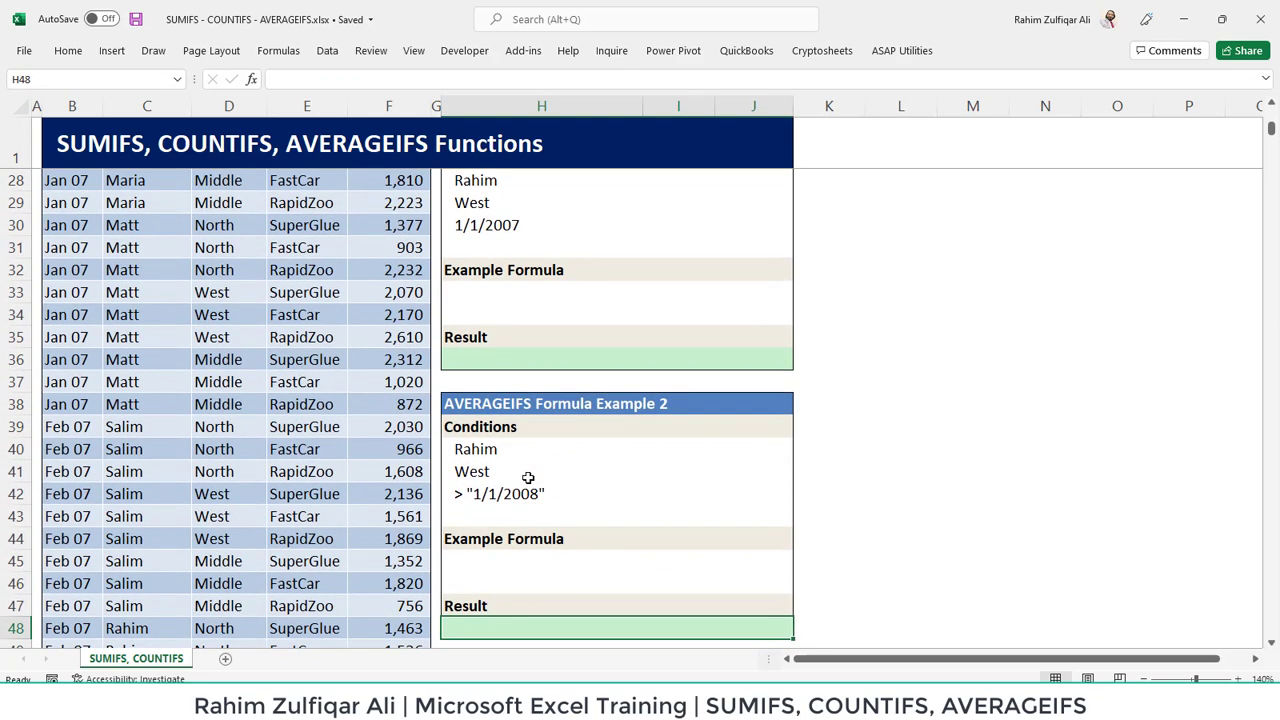
key(Up)
key(Up)
key(Up)
key(Up)
key(Up)
key(Up)
key(Up)
key(Up)
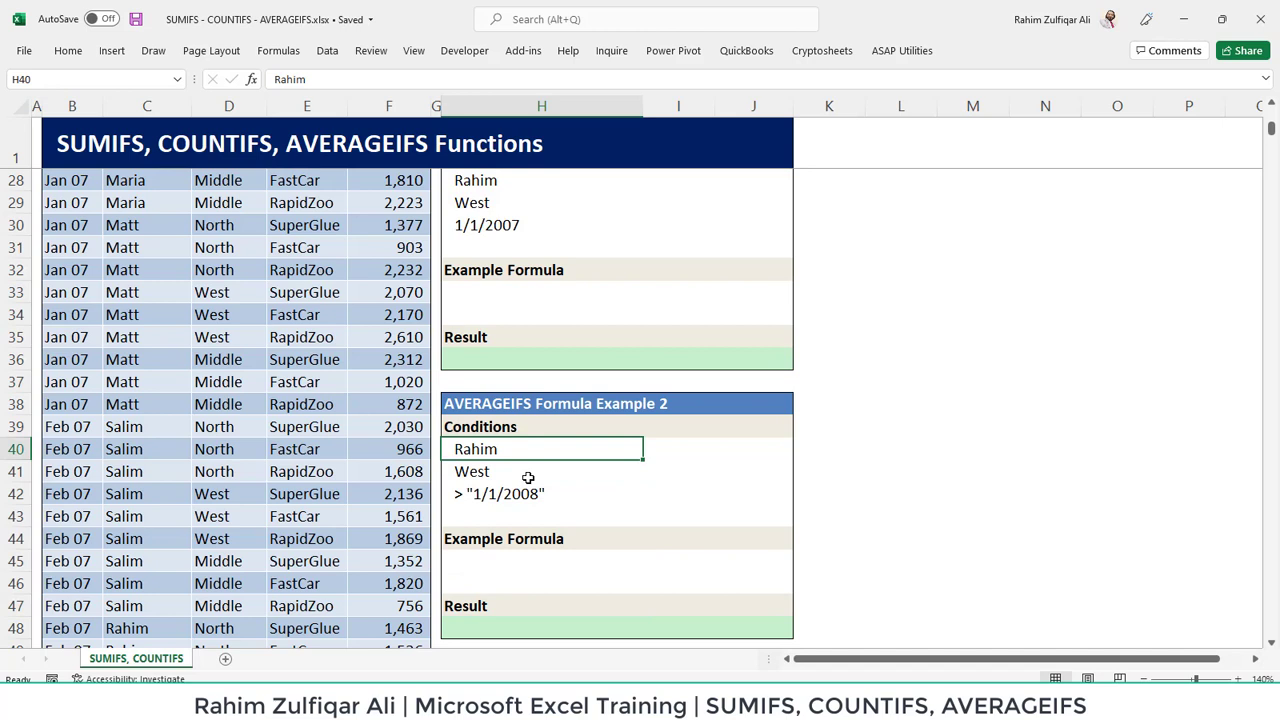
key(Down)
key(Down)
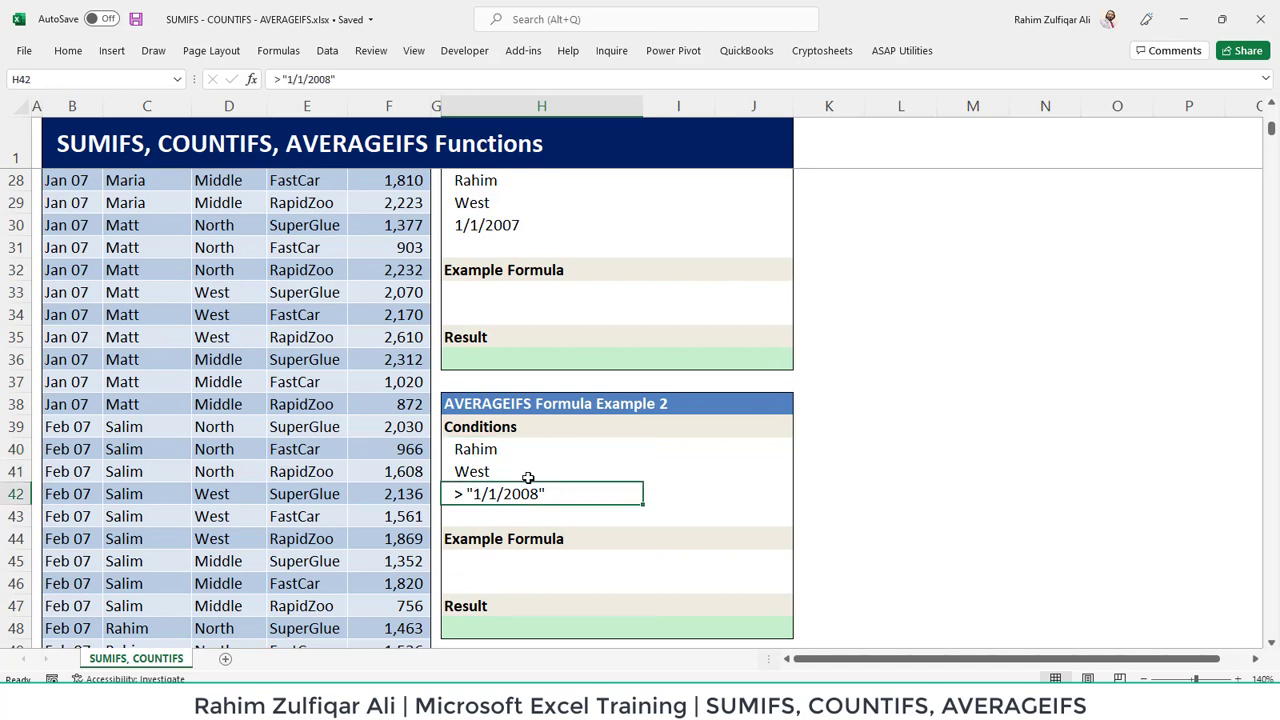
- Select the sales table from the Month header in B3 down to row 1082, with Formulas tab showing
key(ctrl+Home)
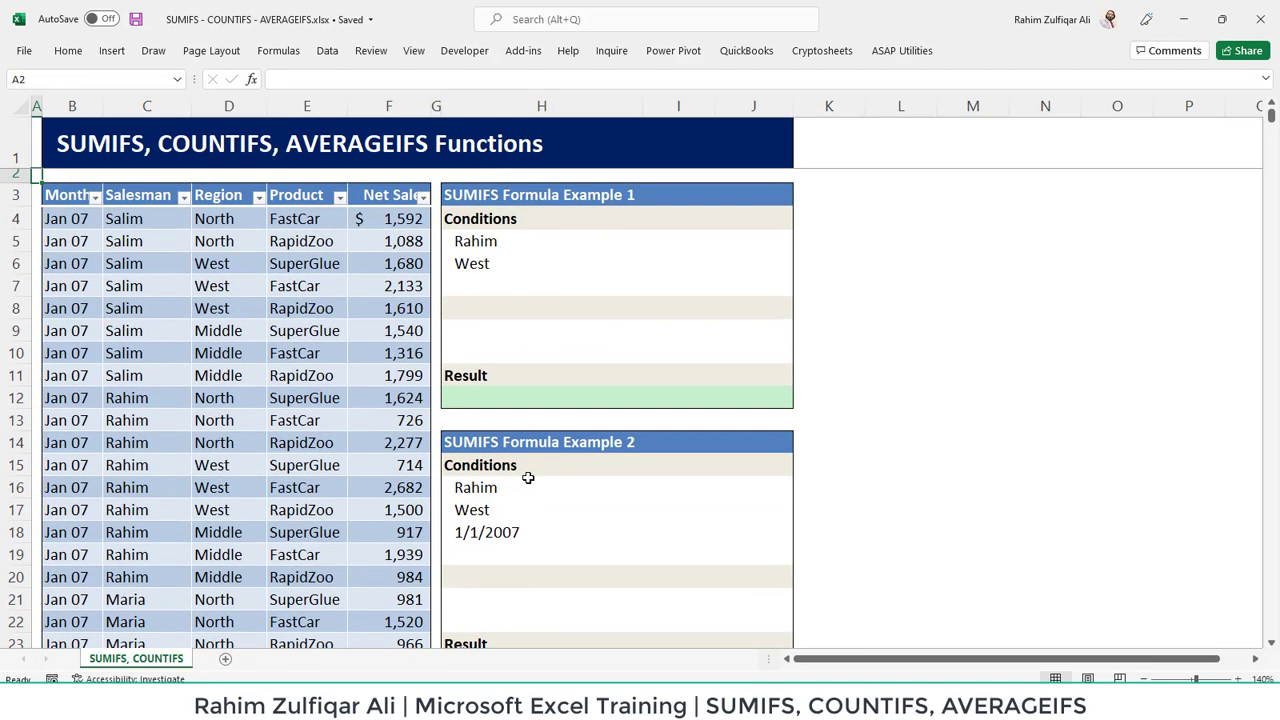
key(Right)
key(Right)
key(Right)
key(Right)
key(Right)
key(Down)
key(Right)
key(Down)
key(Left)
key(Left)
key(Left)
key(Left)
key(Left)
key(Left)
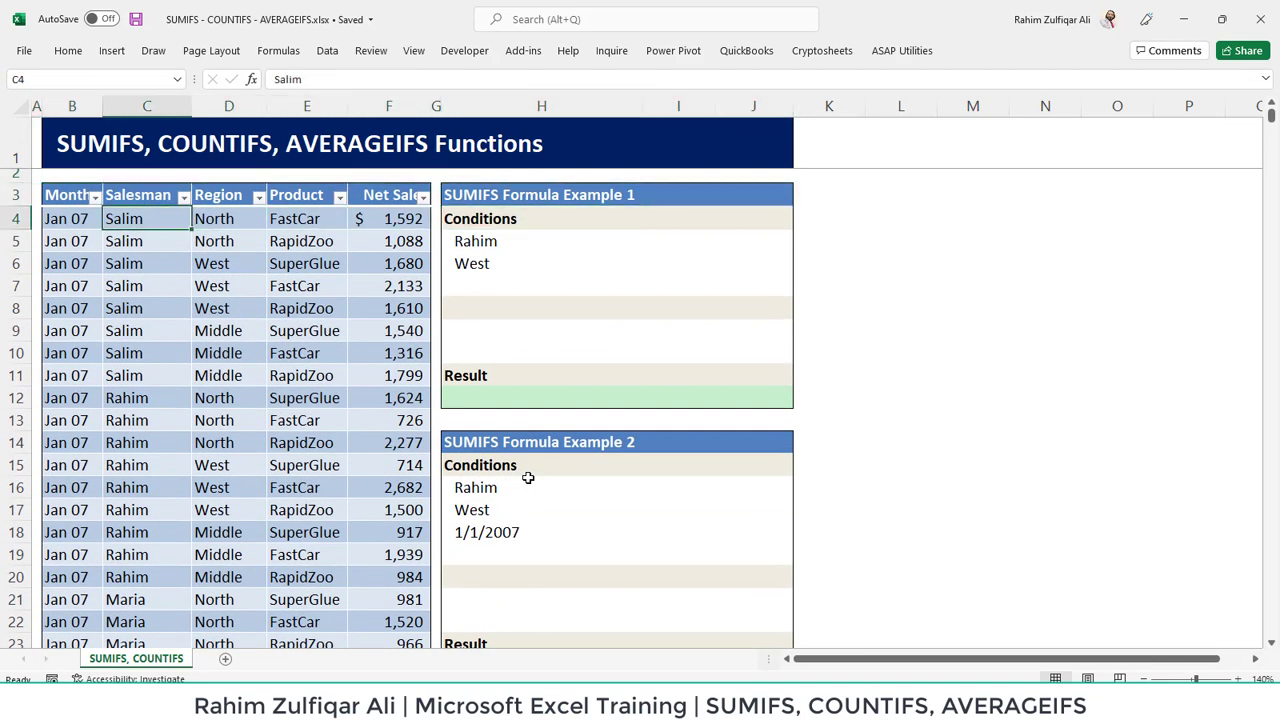
key(Up)
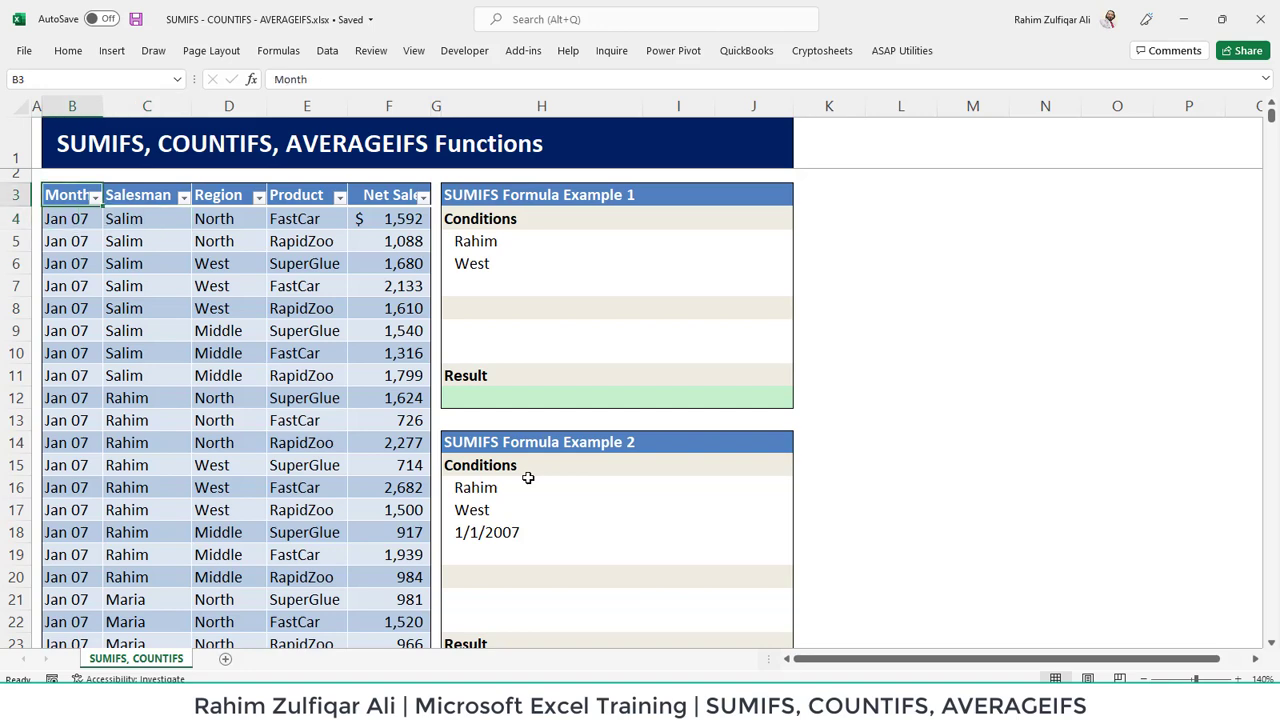
key(ctrl+shift+Right)
key(ctrl+shift+Down)
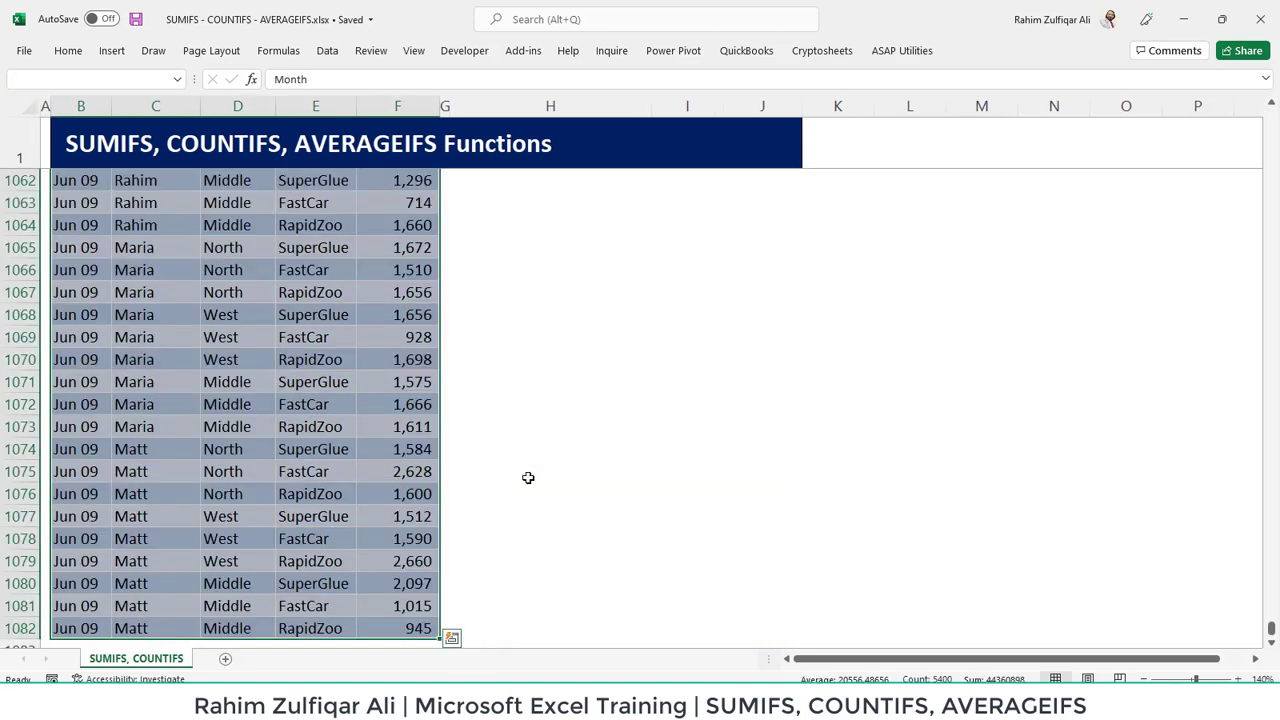
click(279, 50)
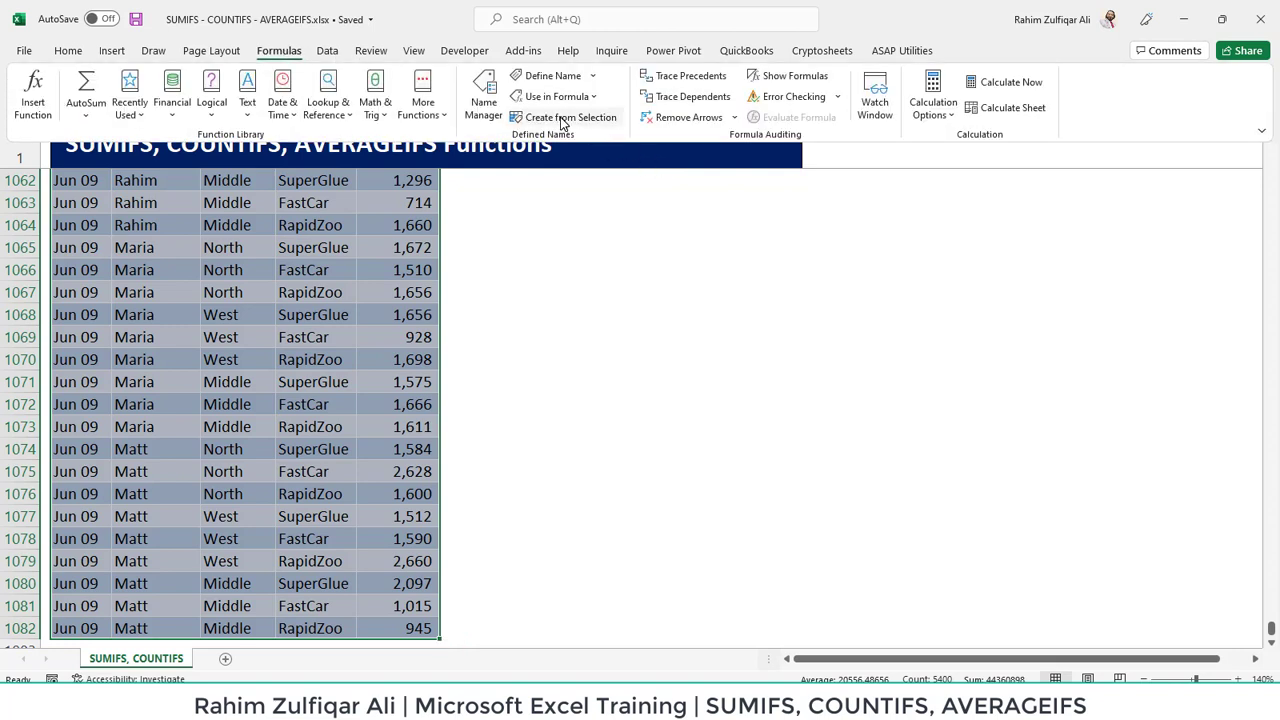
- Create range names from the table's top-row headers only, with left-column naming turned off
click(565, 118)
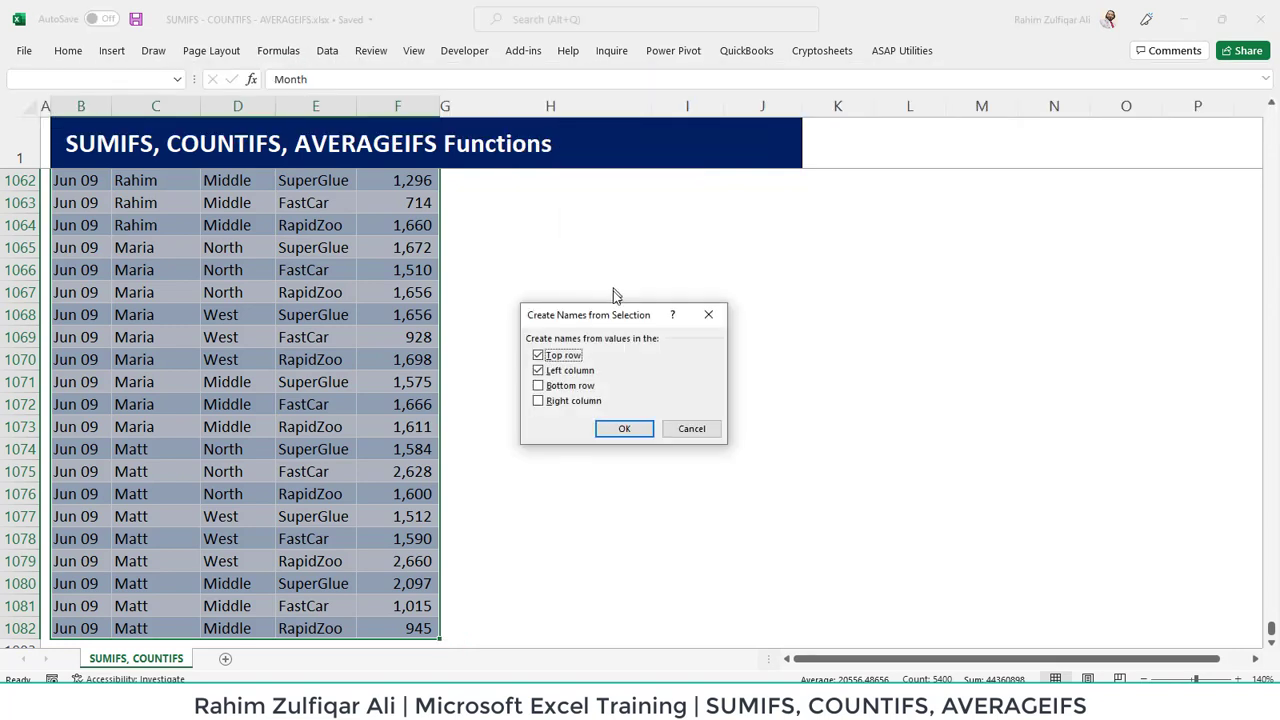
click(538, 370)
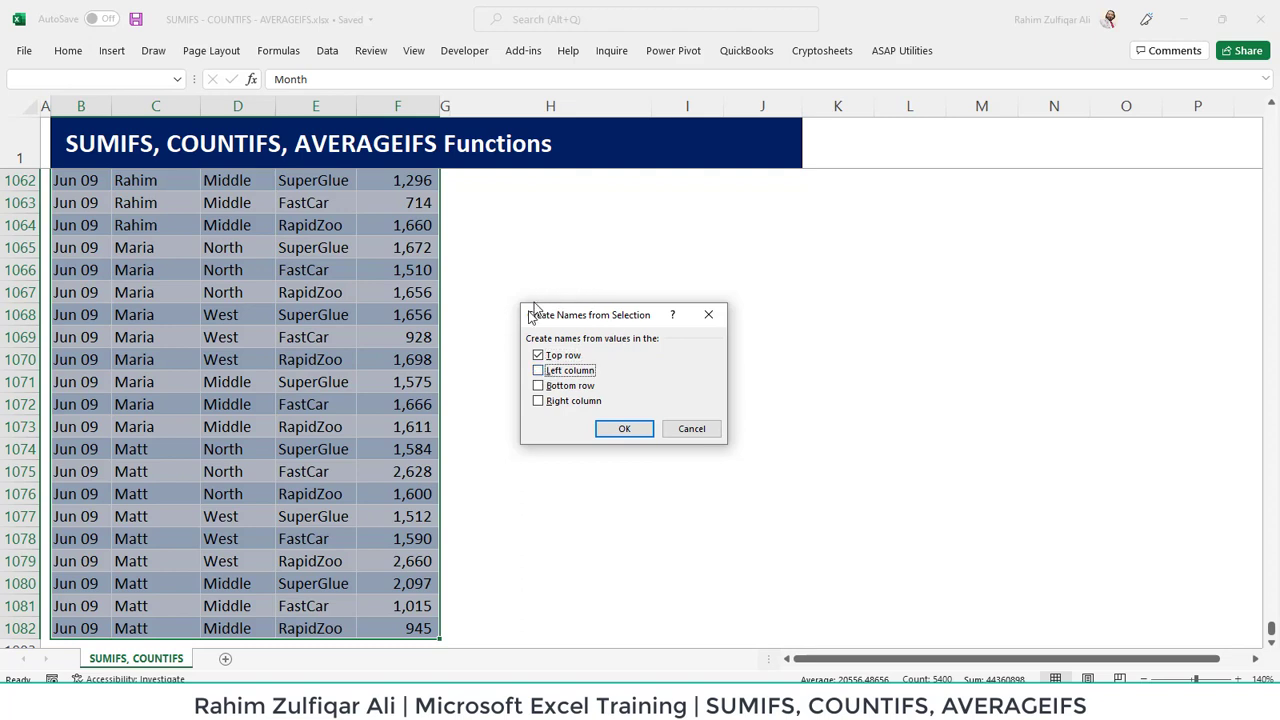
click(538, 371)
click(538, 355)
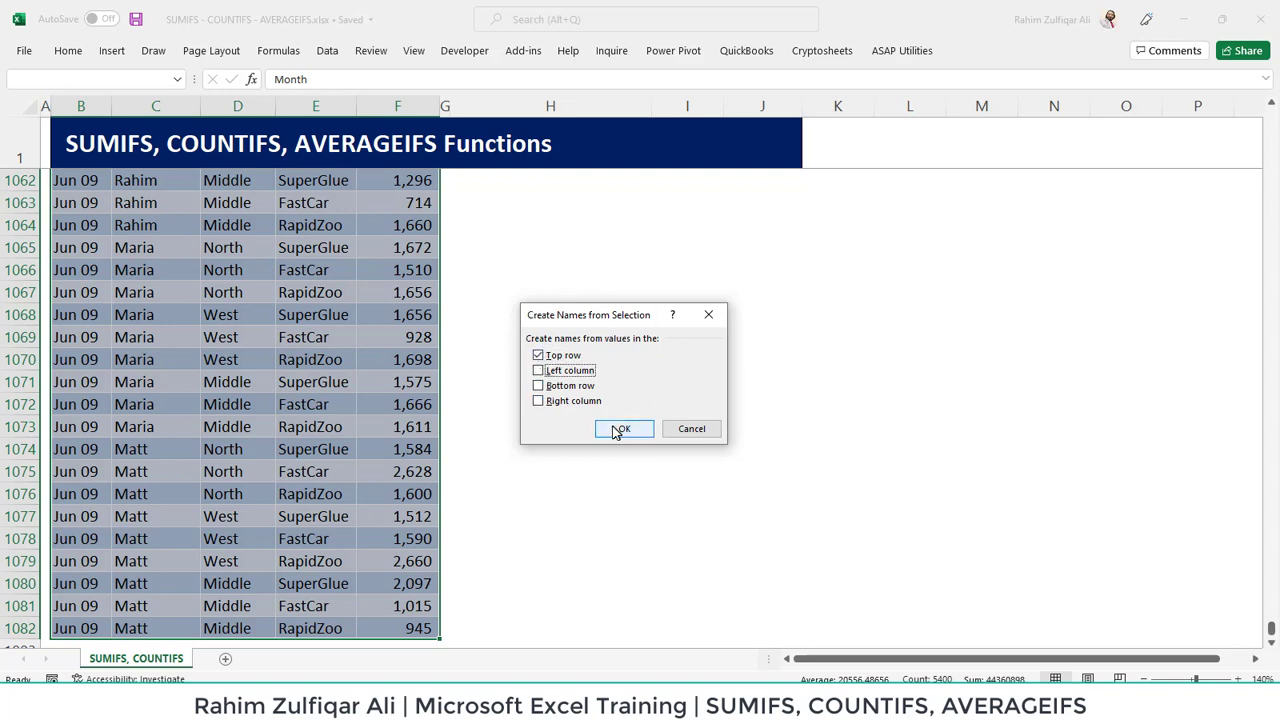
click(624, 428)
click(400, 222)
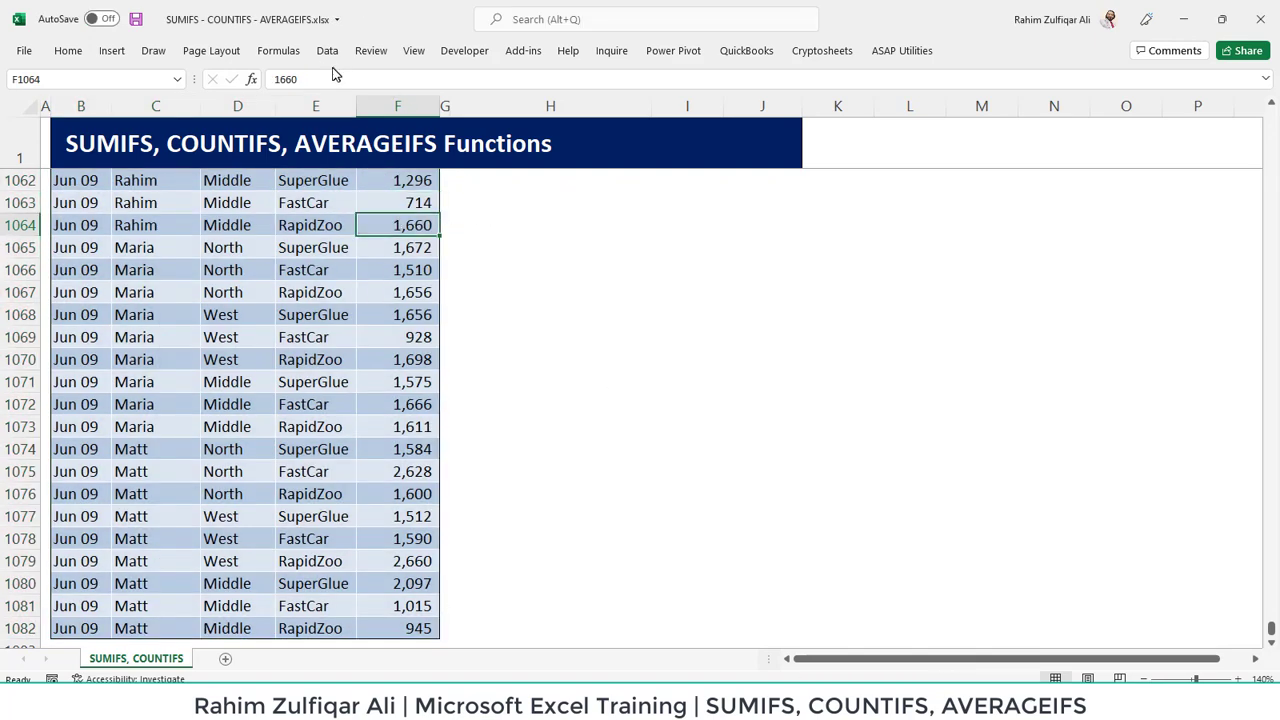
- Pin the Formulas ribbon and review the Month, Net_Sales, Product, Region and Salesman names in Name Manager
click(289, 55)
double_click(290, 52)
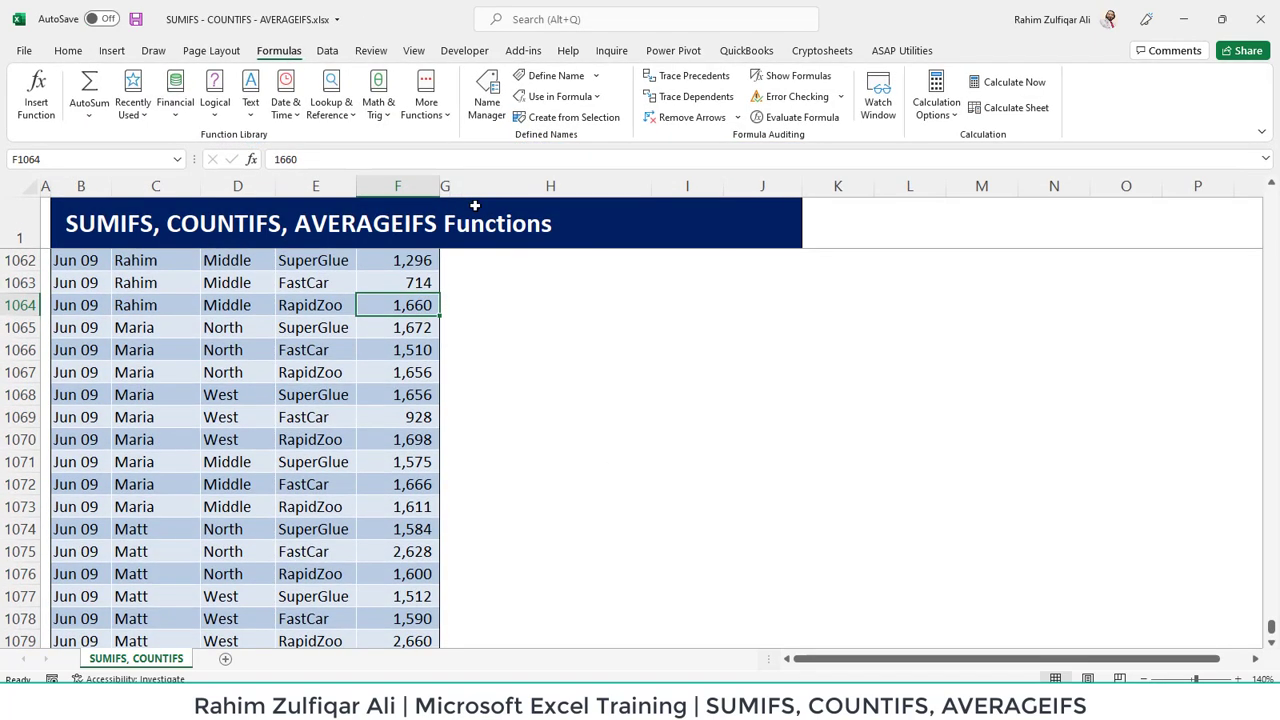
click(486, 100)
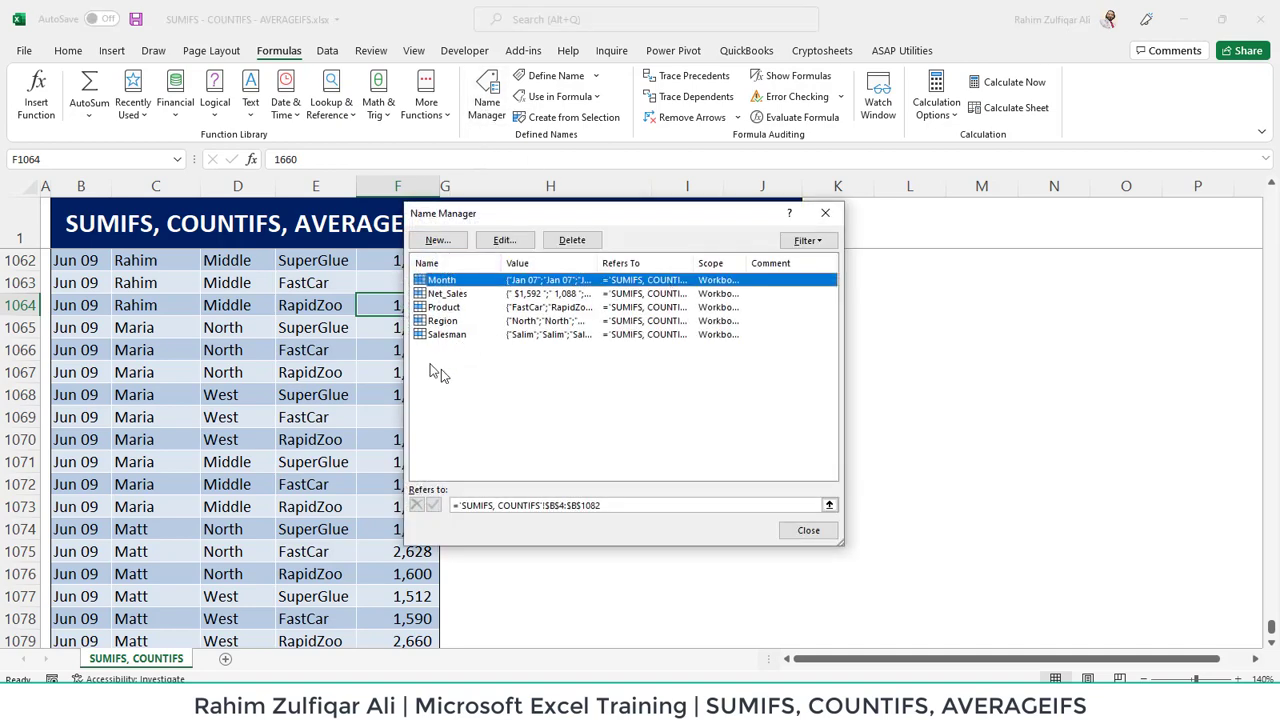
click(825, 213)
click(630, 350)
- Start a SUMIFS formula in H12 that sums the Net_Sales range
key(ctrl+Home)
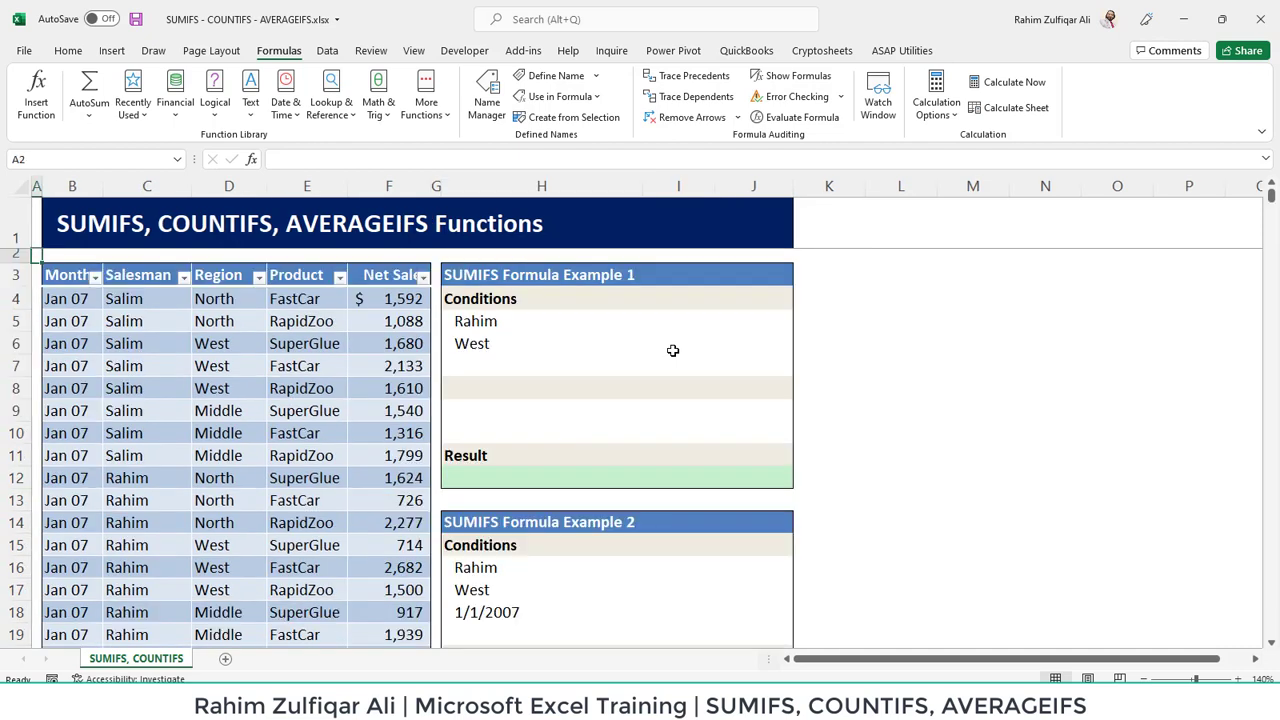
key(Right)
key(Right)
key(Right)
key(Right)
key(Right)
key(Right)
key(Right)
key(Down)
key(Down)
key(Down)
key(Down)
key(Down)
key(Down)
key(Down)
key(Down)
key(Down)
key(Down)
key(Down)
key(Down)
key(Up)
key(Up)
text(=sumifs)
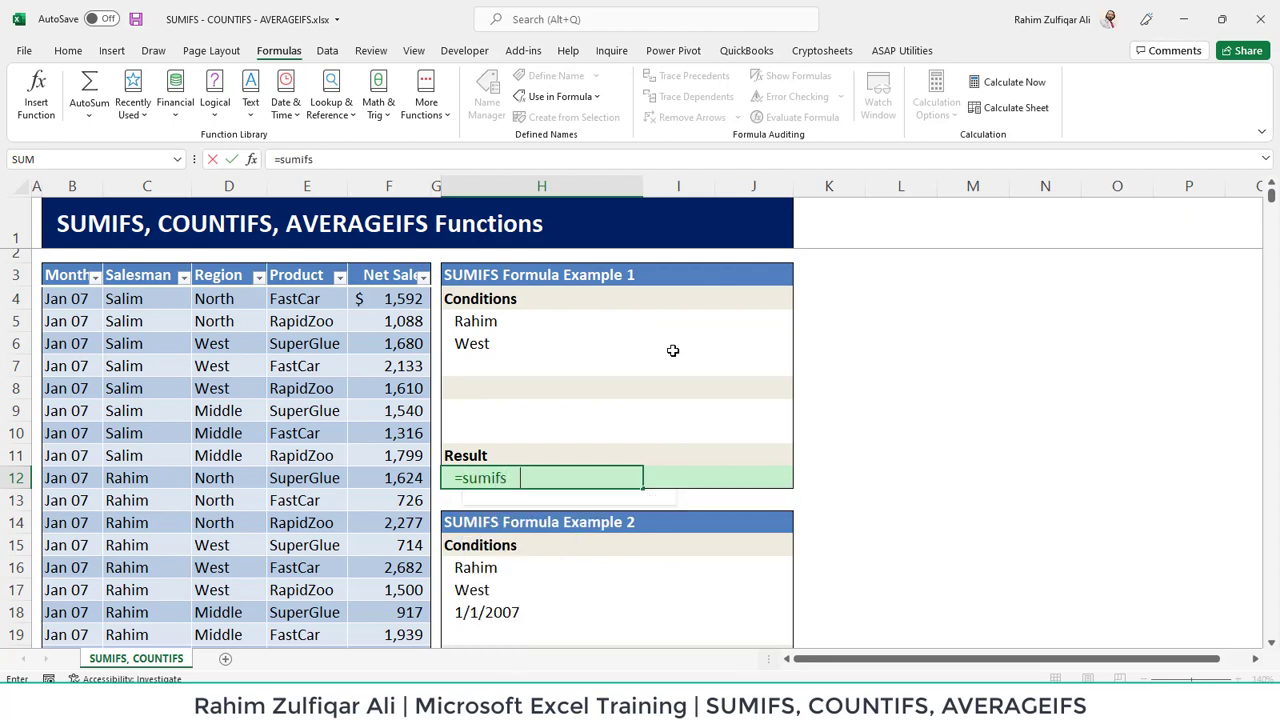
key(Tab)
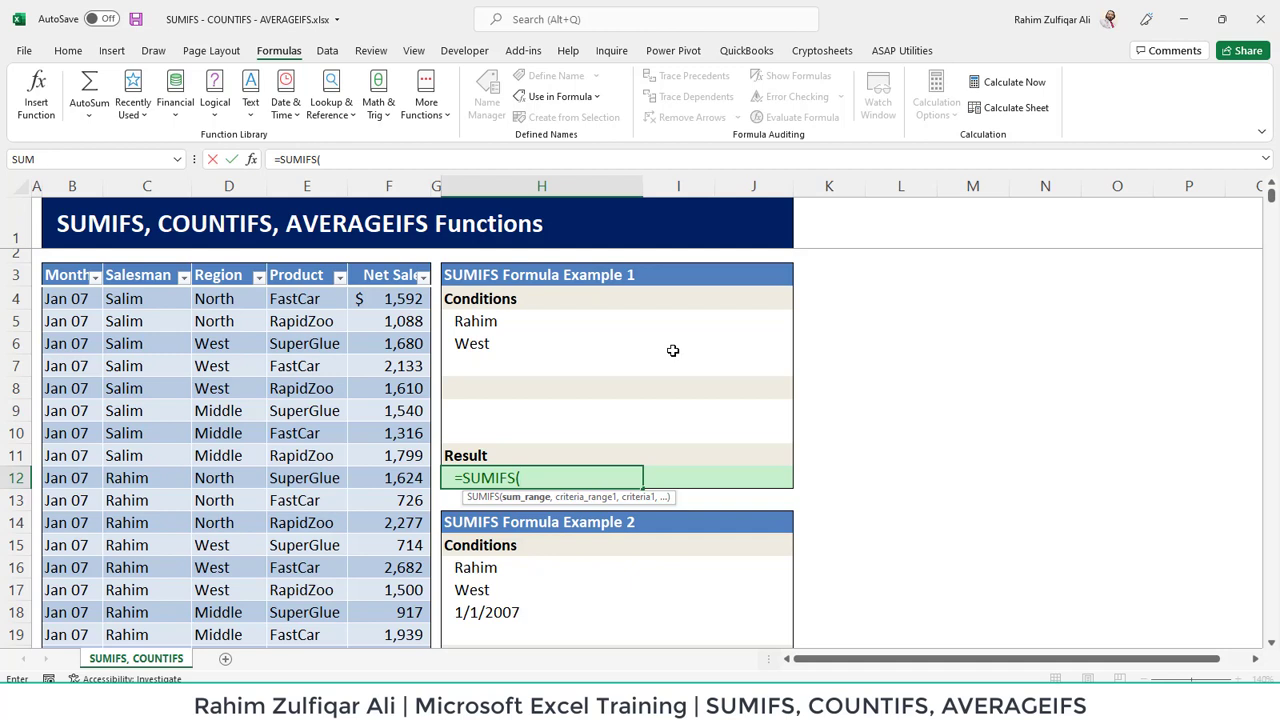
text(net)
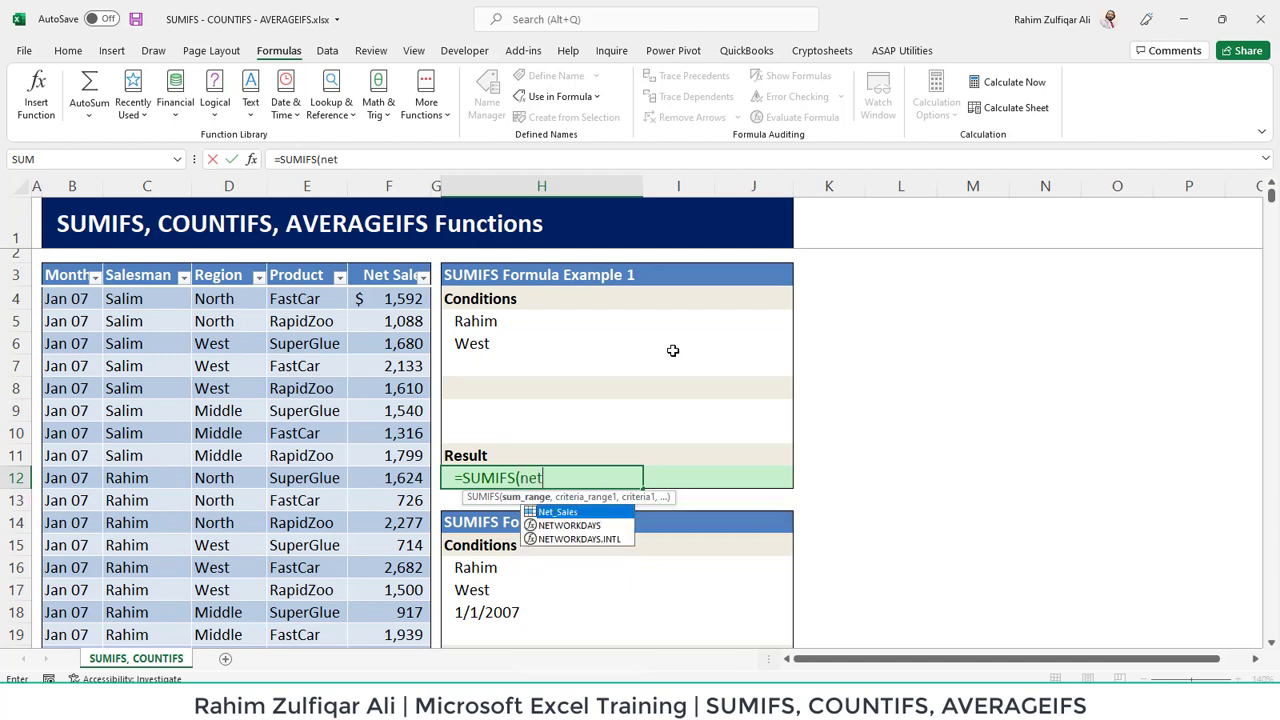
key(Tab)
- Add Salesman "Rahim" and Region "West" criteria and enter the formula, returning 137654
text(,)
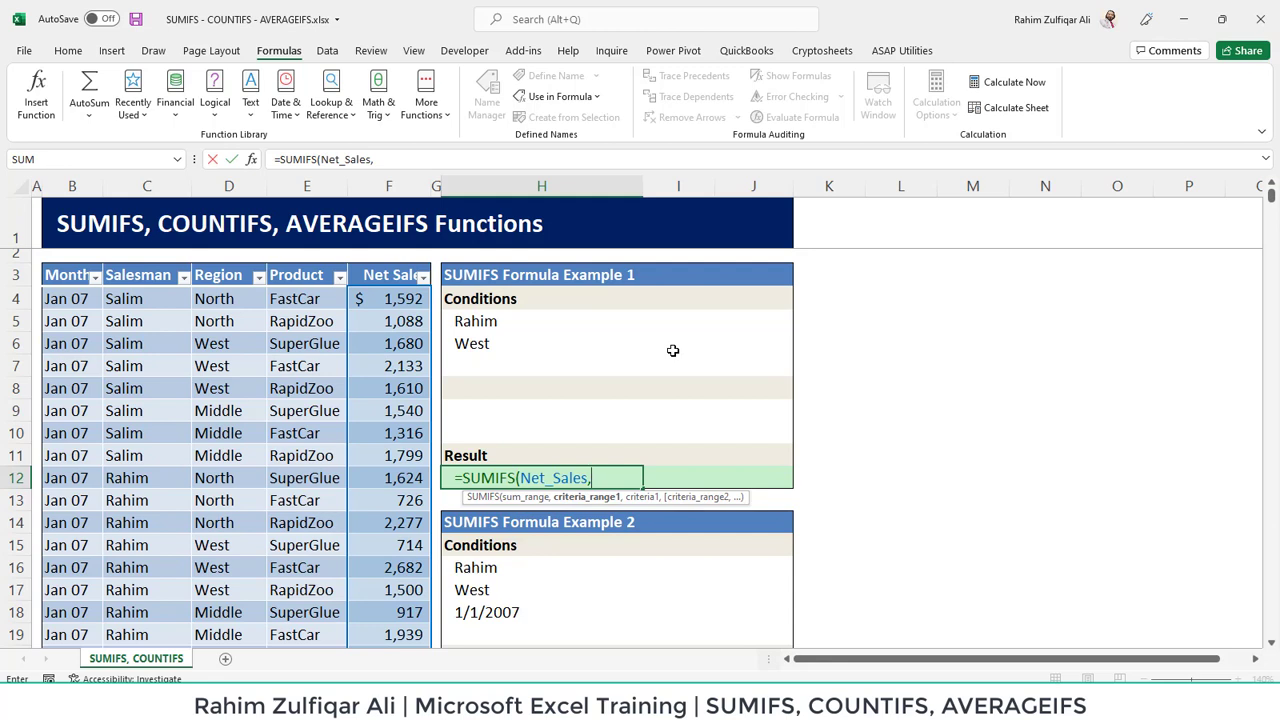
text(sales)
key(Tab)
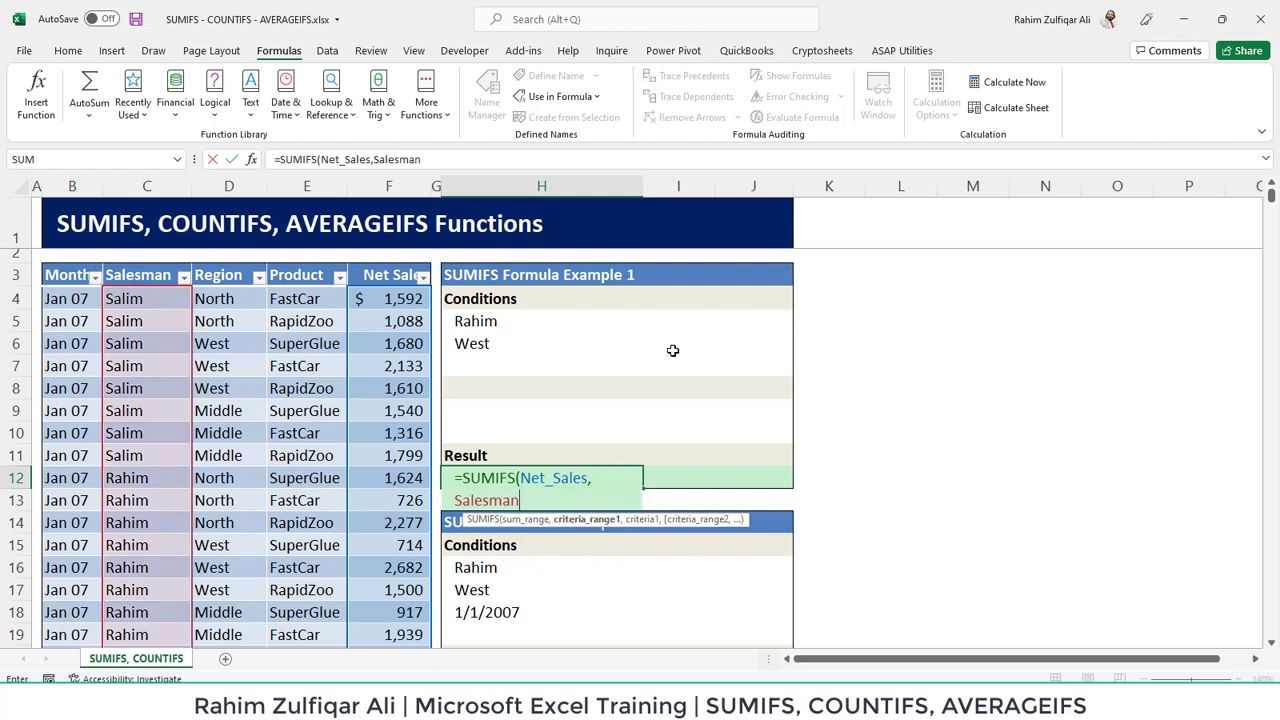
text(,")
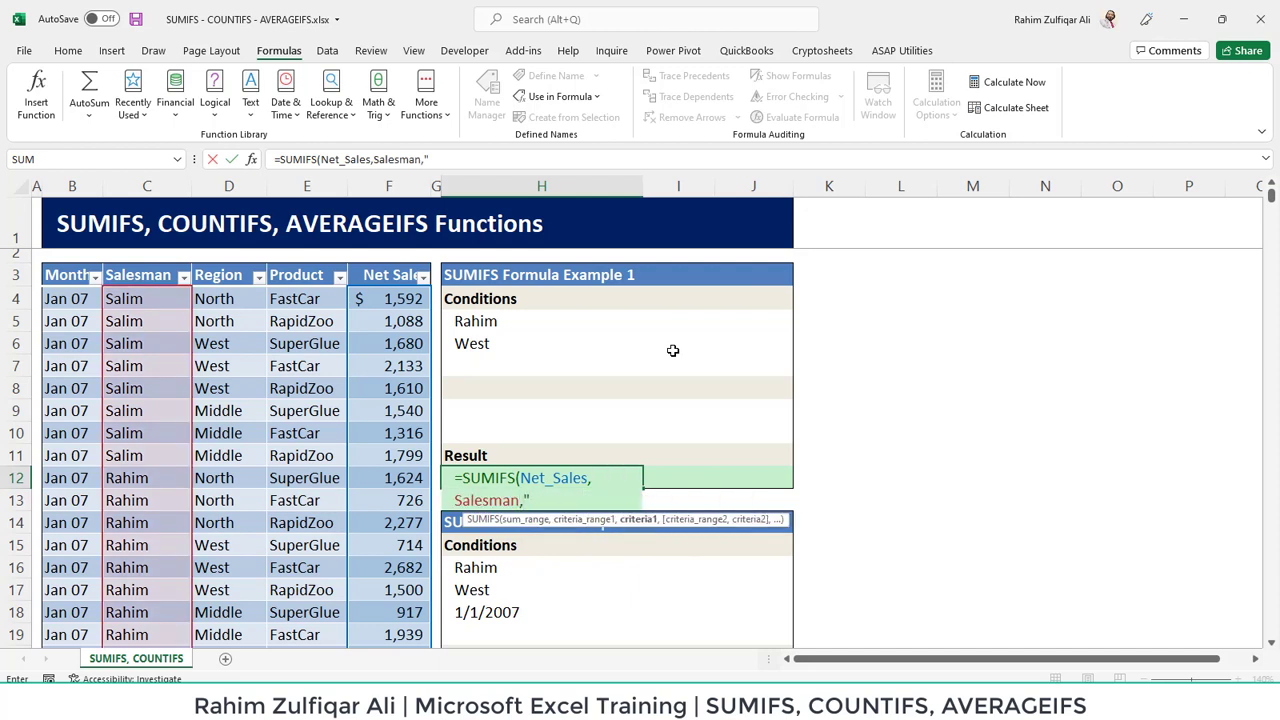
text(Rahim",)
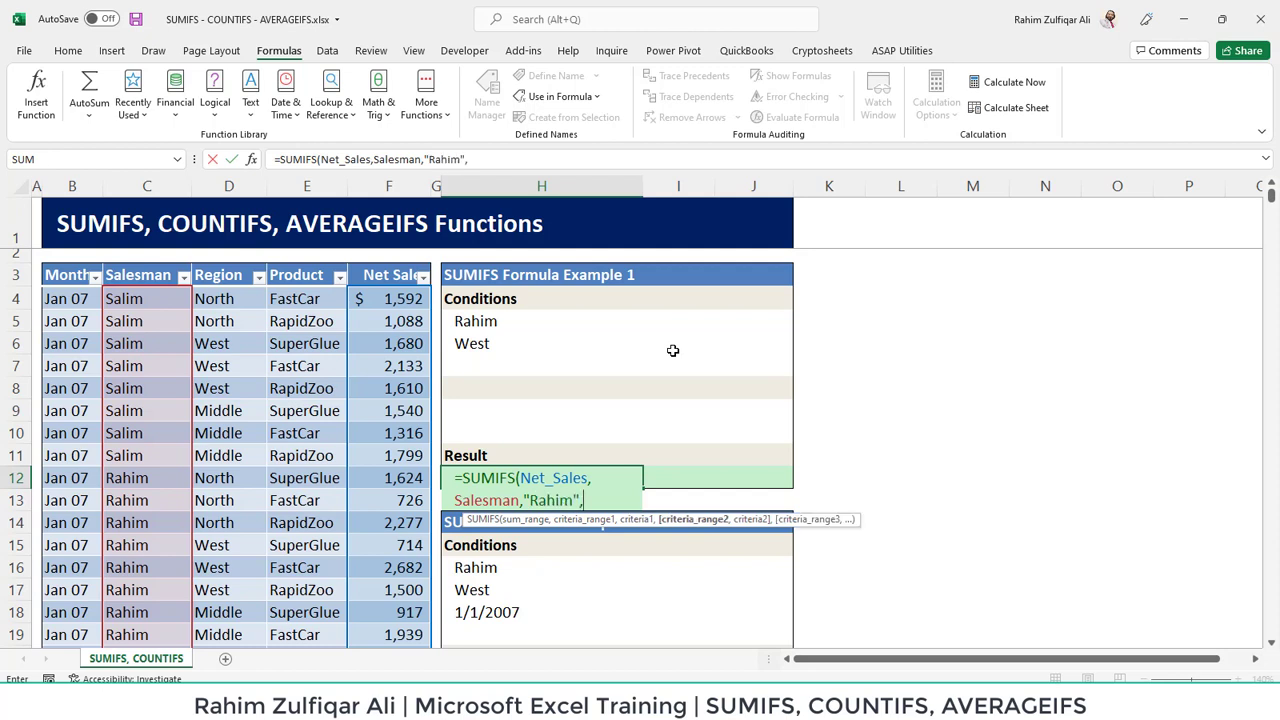
text(region)
key(Tab)
text(,"West")
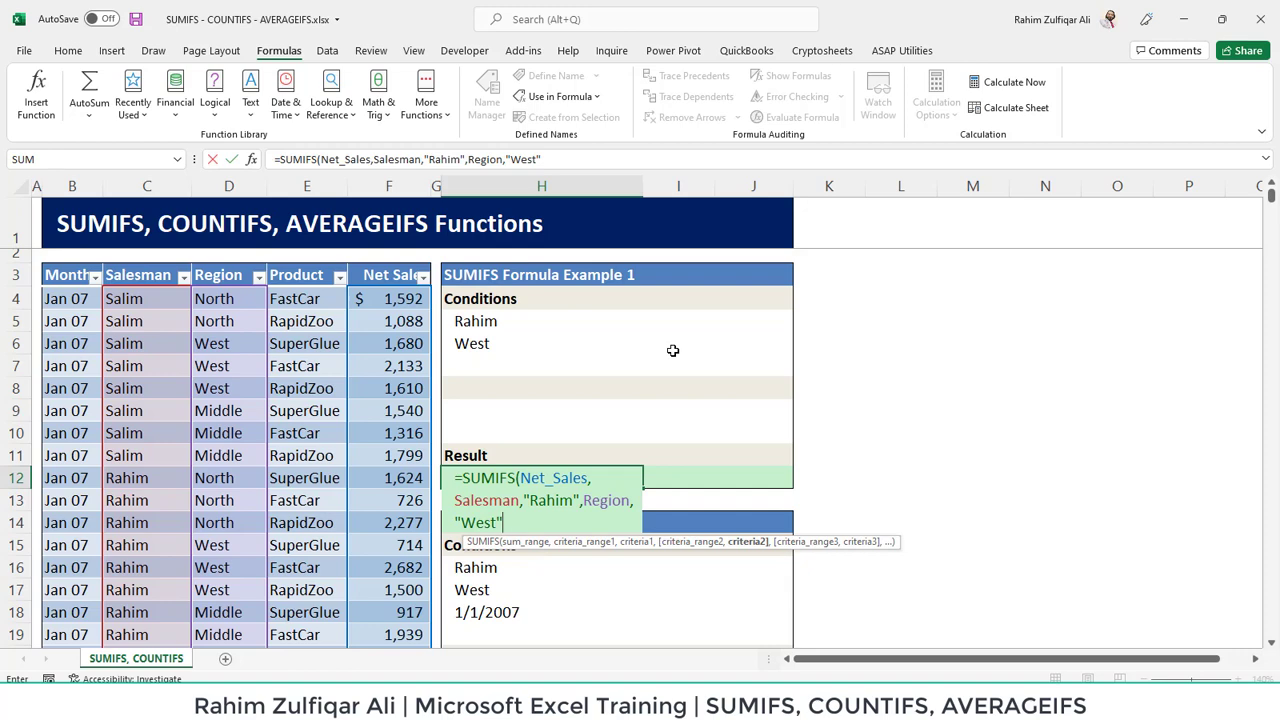
key(ctrl+Return)
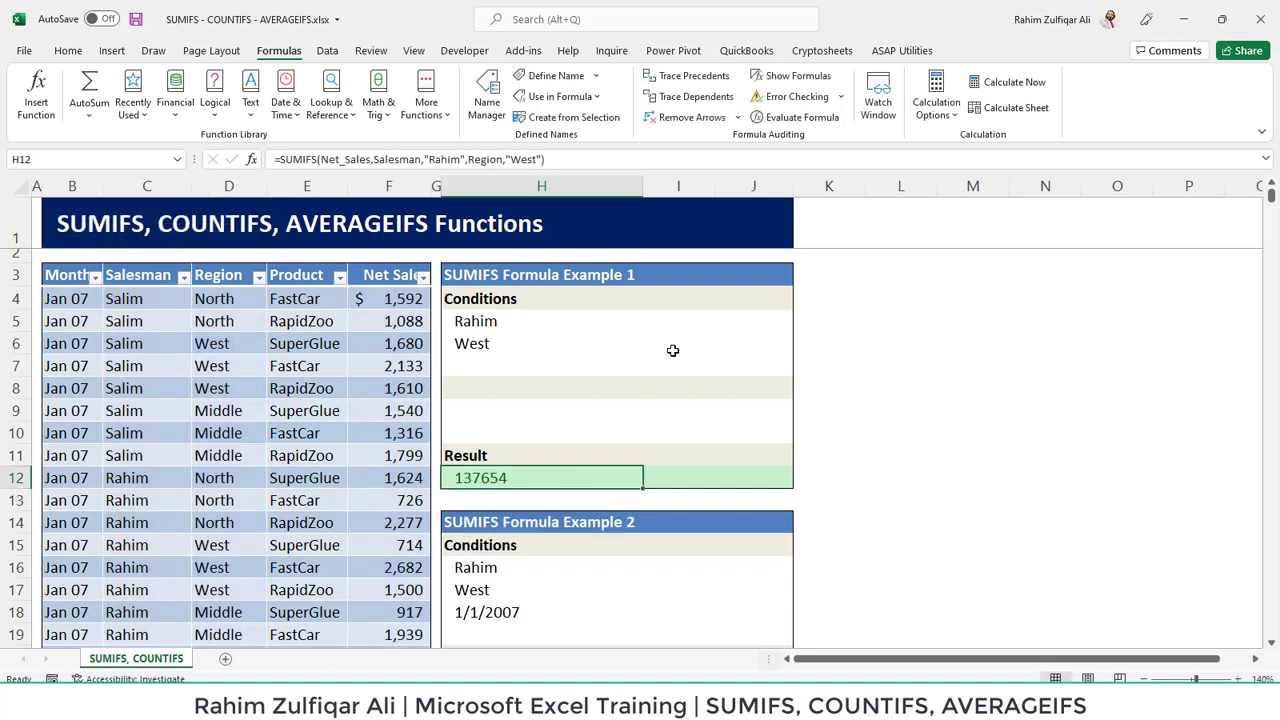
- Start a SUMIFS in H24 summing Net_Sales with the Salesman "Rahim" criterion
key(Down)
key(Down)
key(Down)
key(Down)
key(Down)
key(Down)
key(Down)
key(Down)
key(Down)
key(Down)
key(Down)
key(Down)
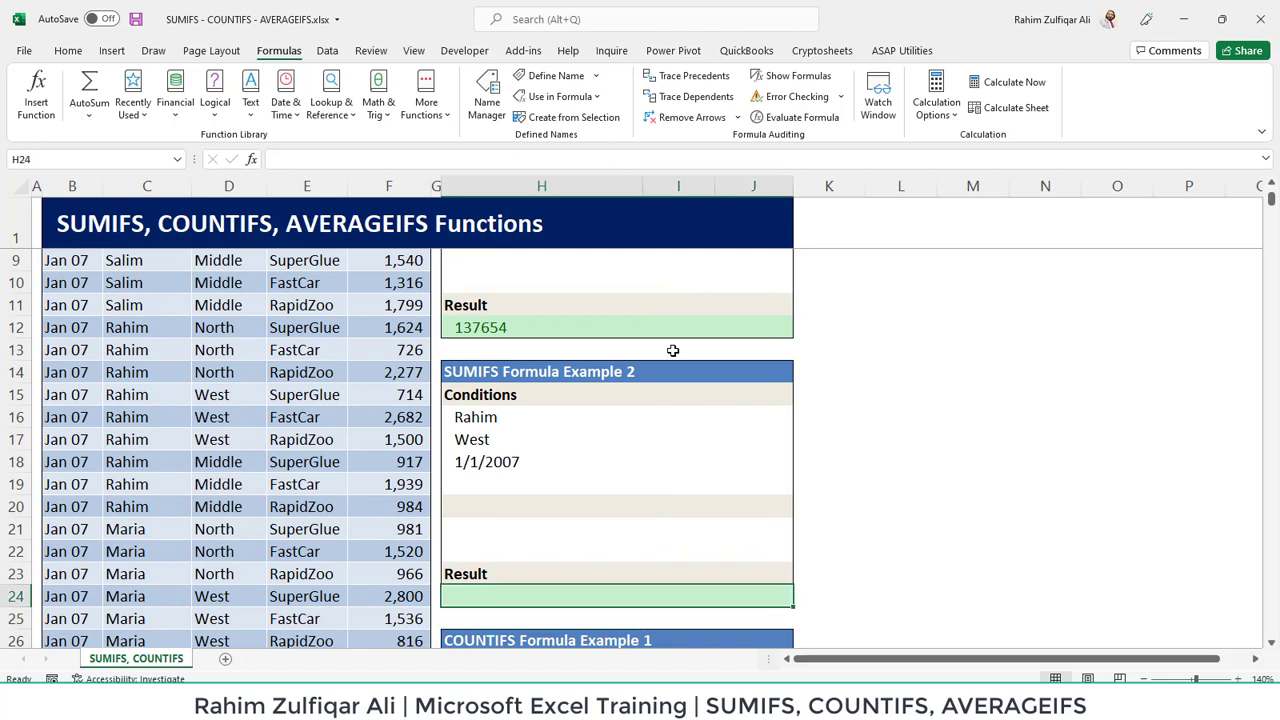
text(=sumifs()
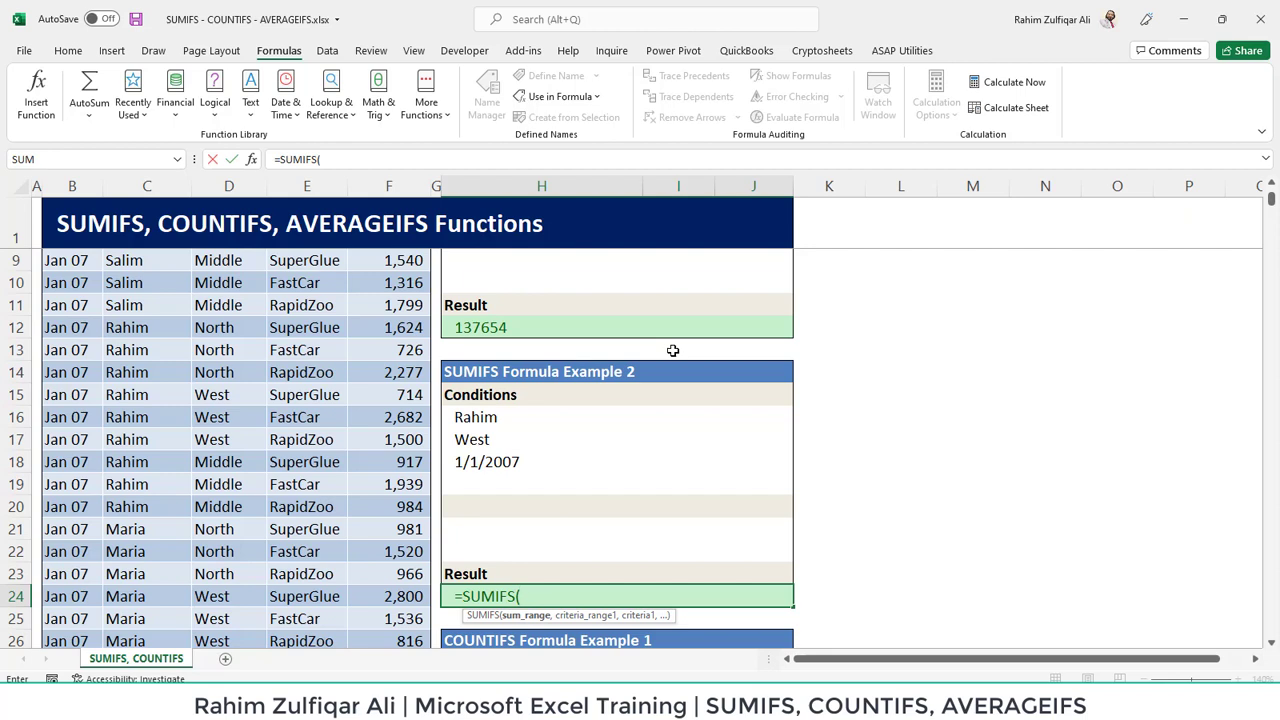
text(net)
key(Tab)
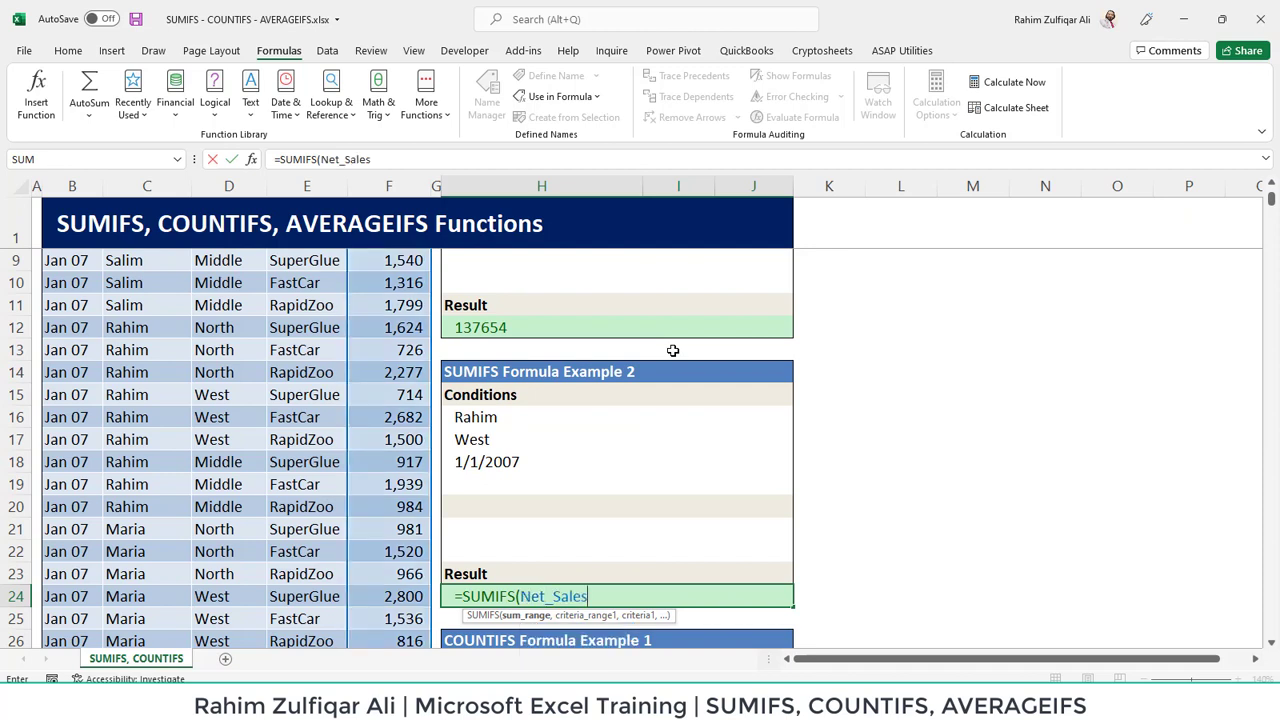
text(,)
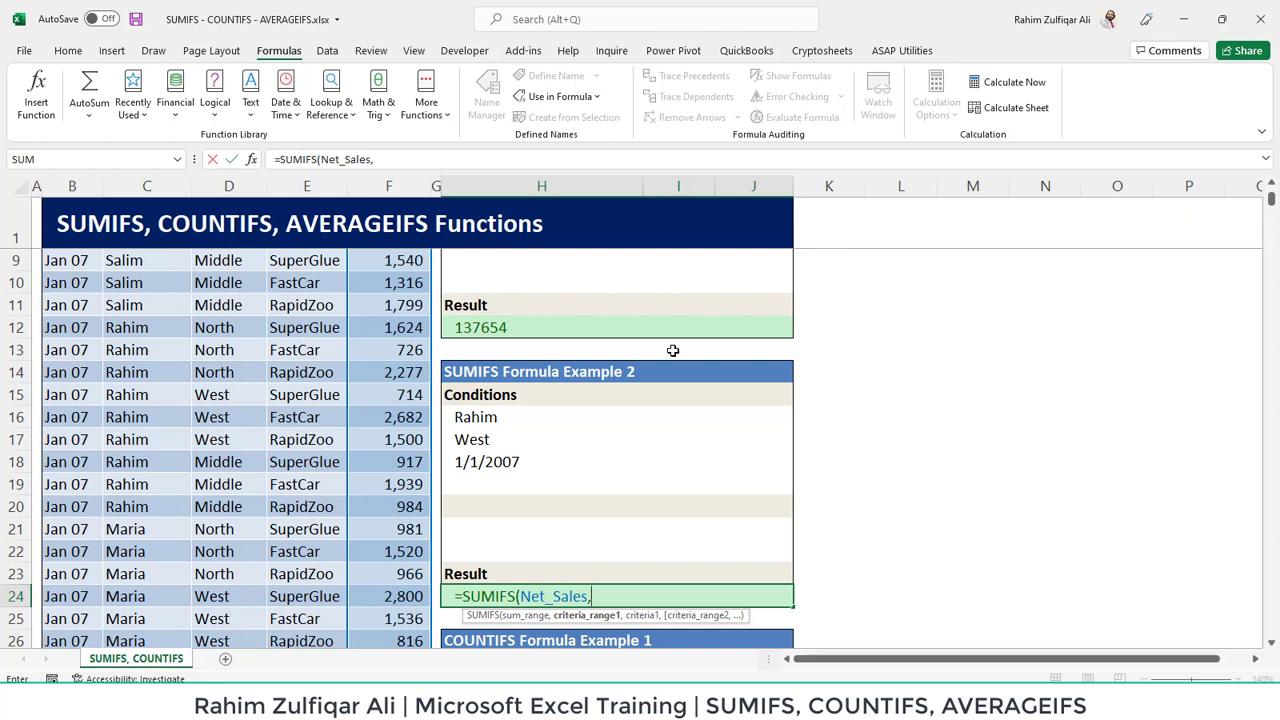
text(sales)
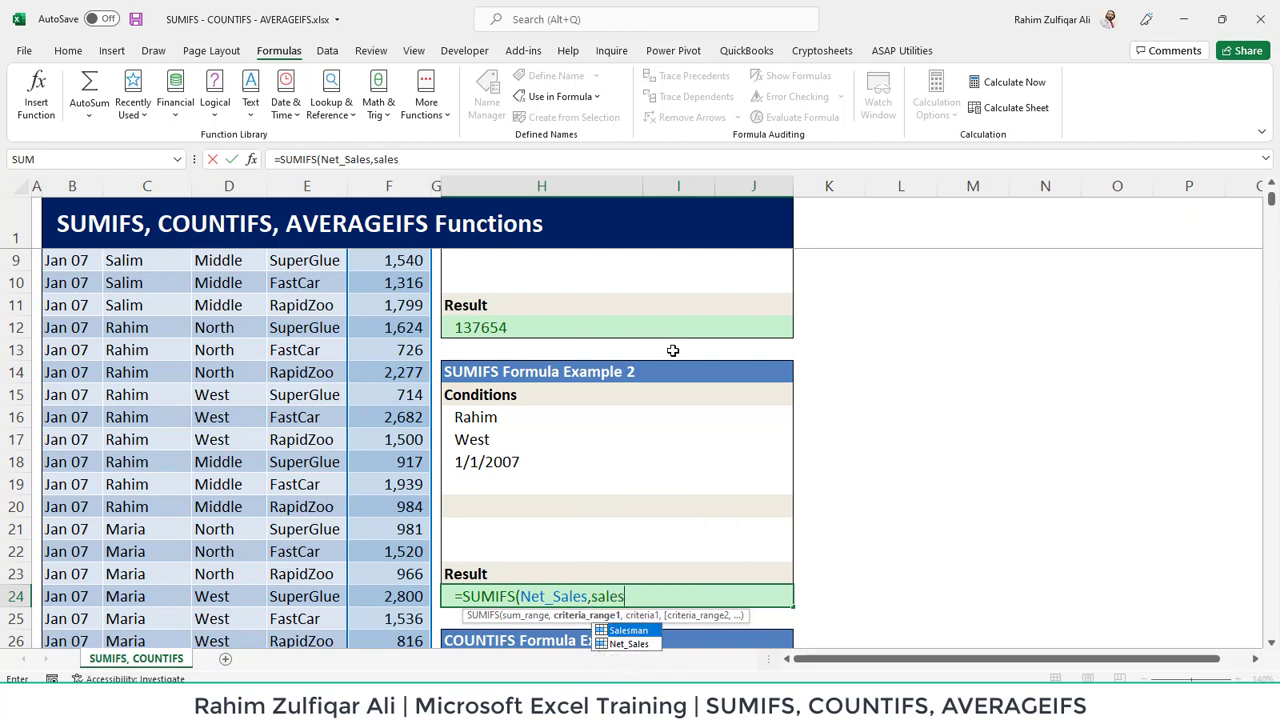
key(Tab)
text(,"Rahim")
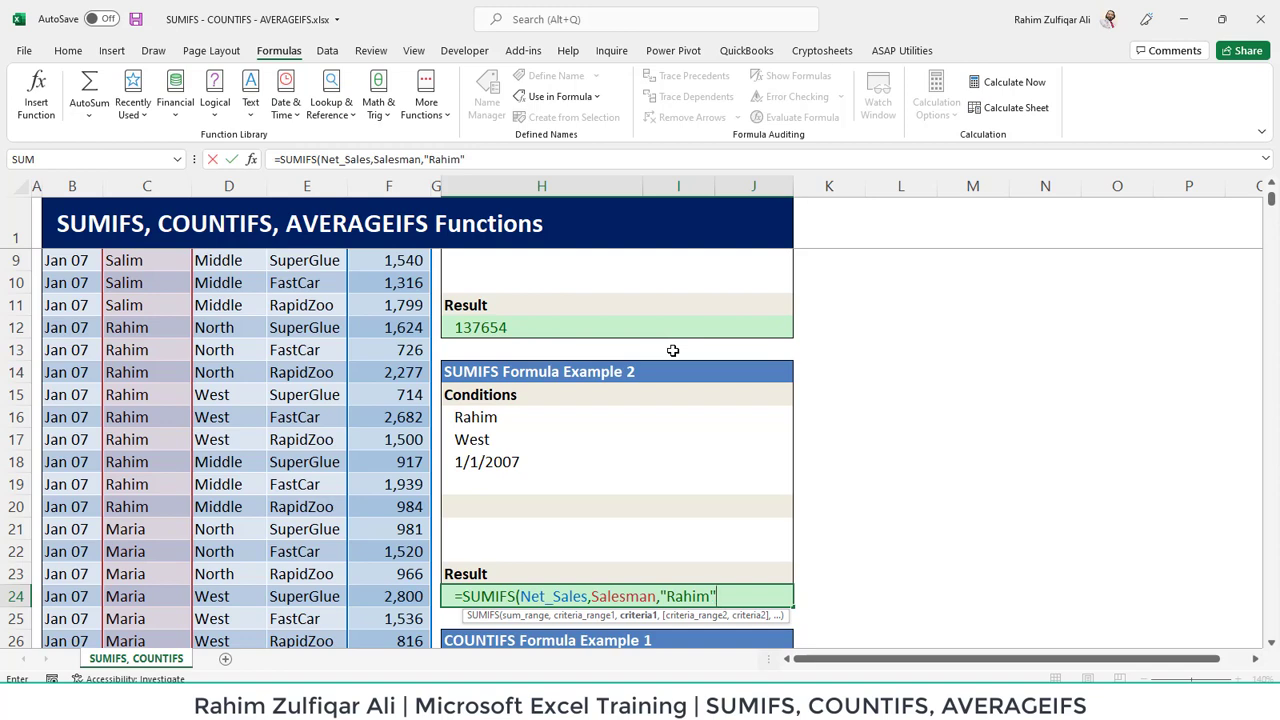
- Add Region "West" and Month "1/1/2007" criteria and enter the formula, returning 4896
text(,)
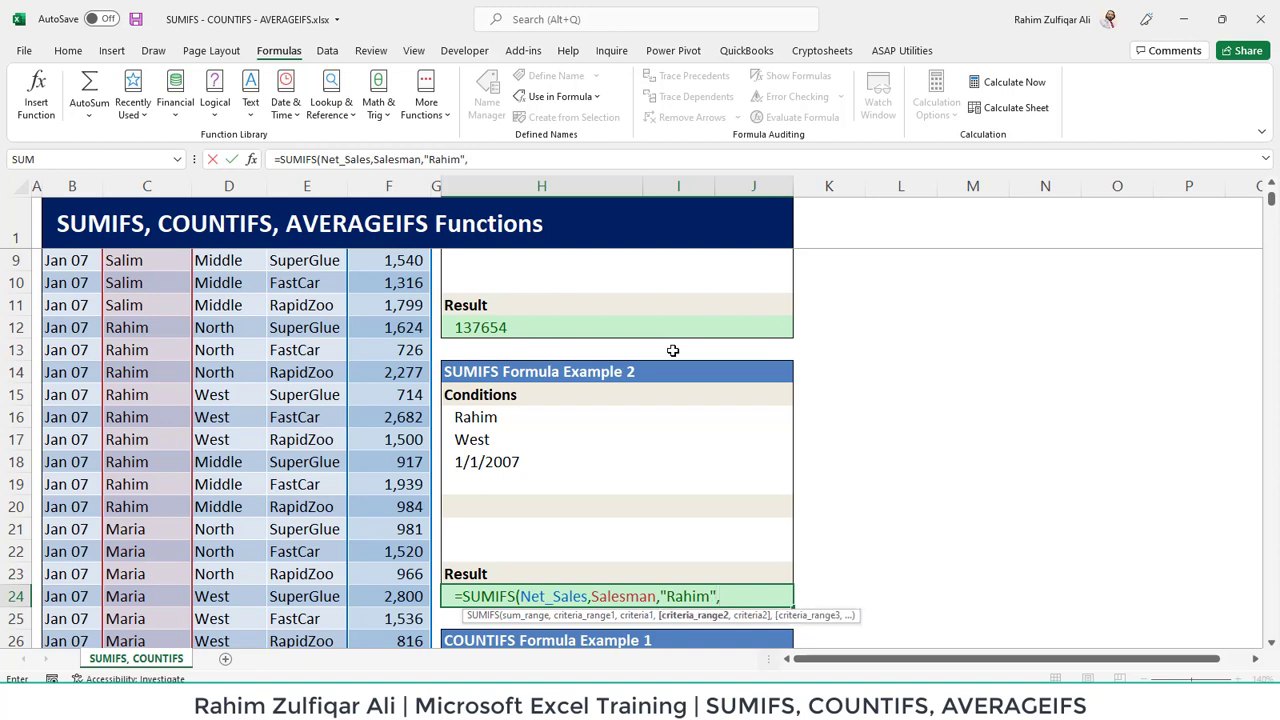
text(Region,"We)
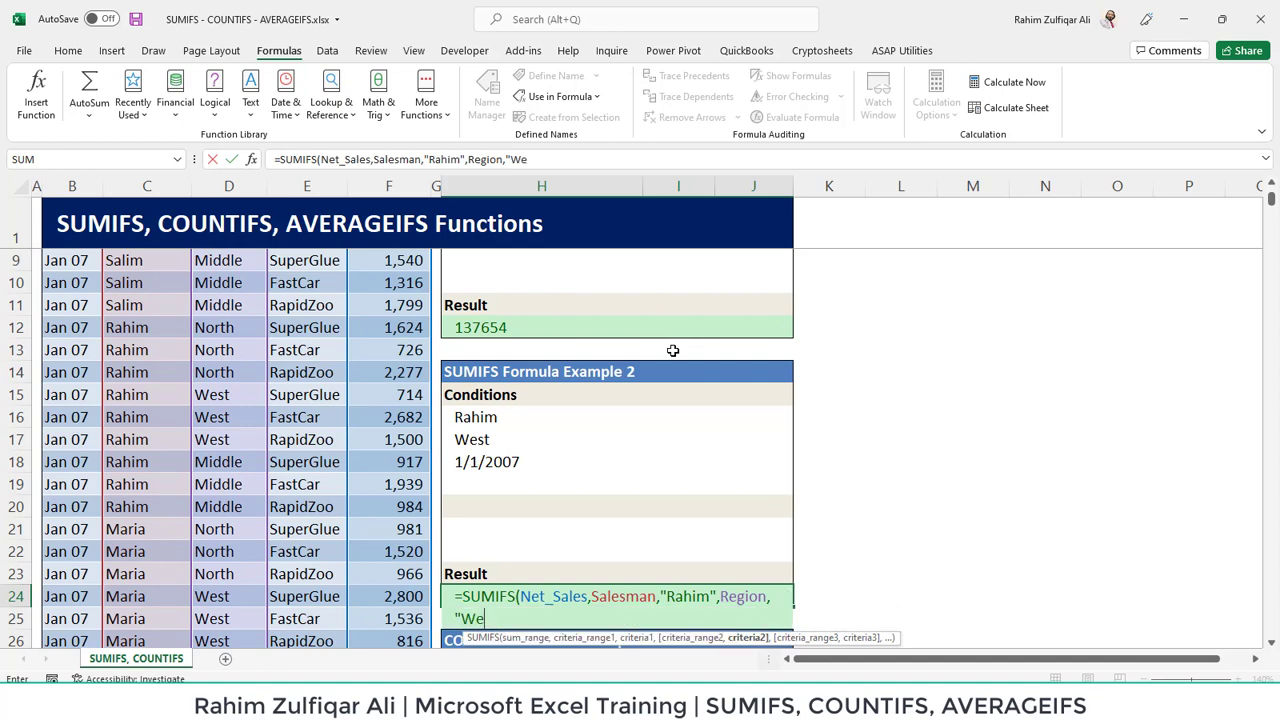
text(st",)
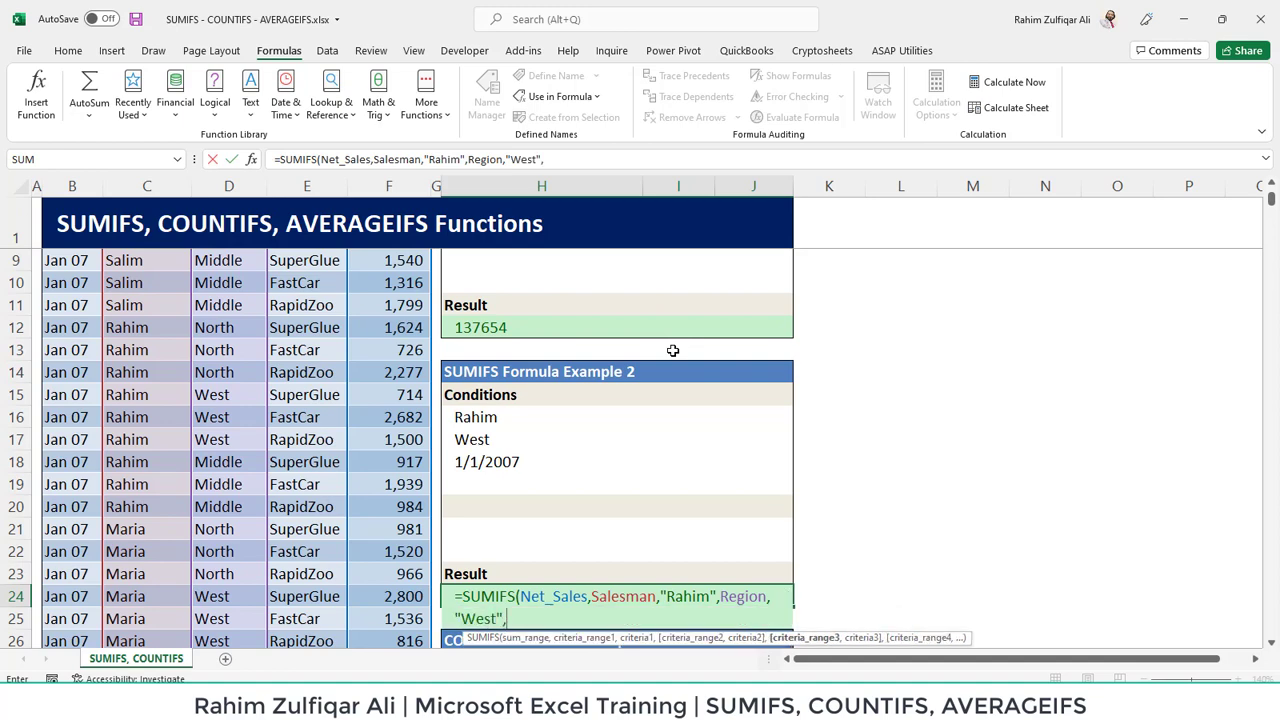
text(mont)
key(Tab)
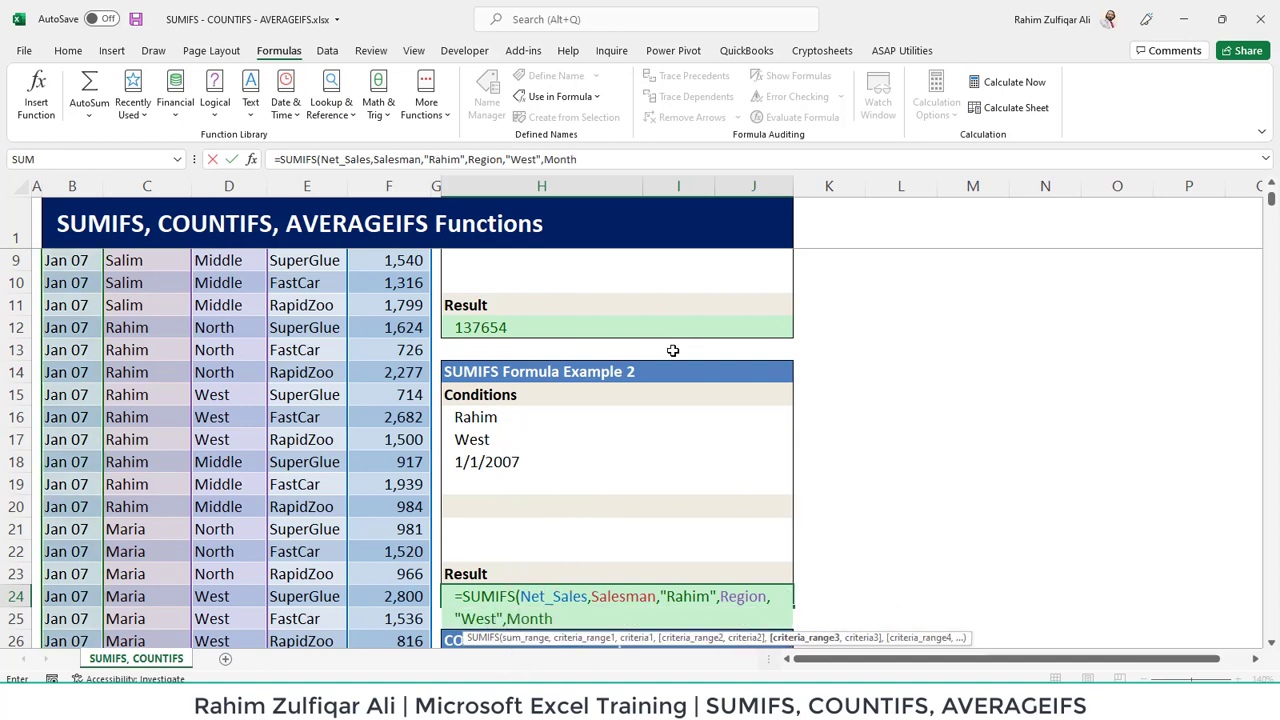
text(,")
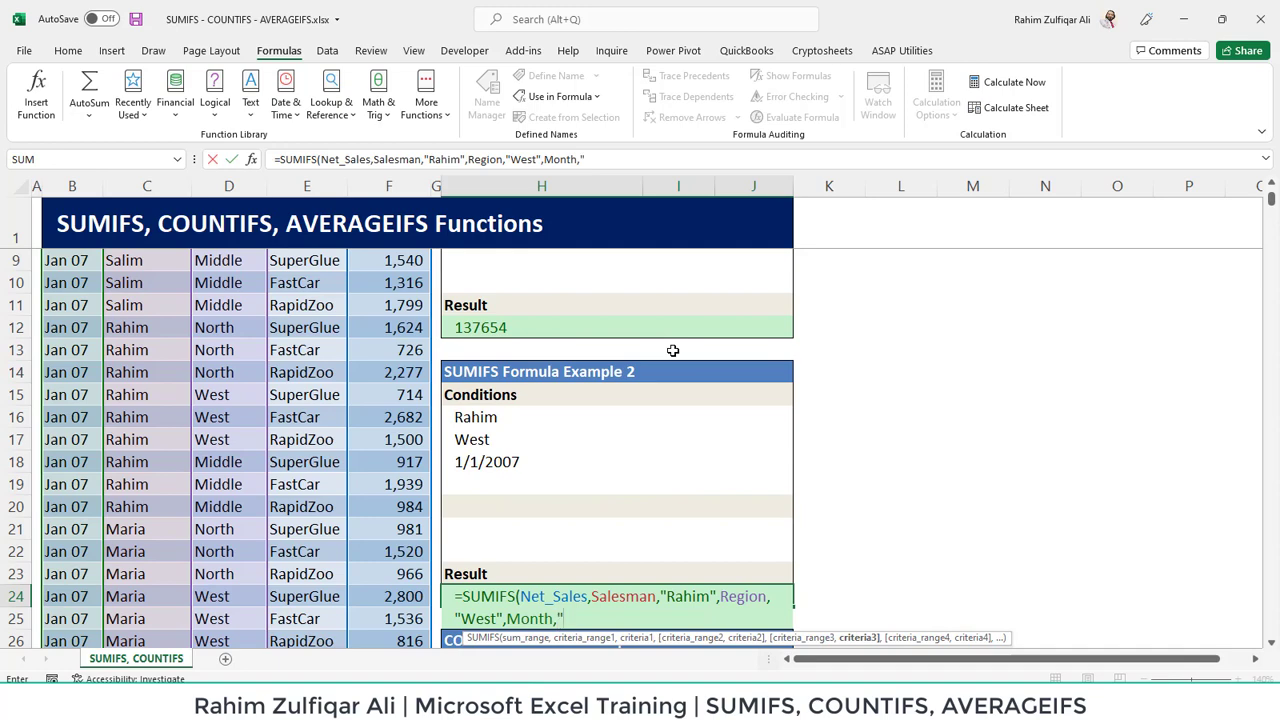
text(1/1/2007"))
key(Return)
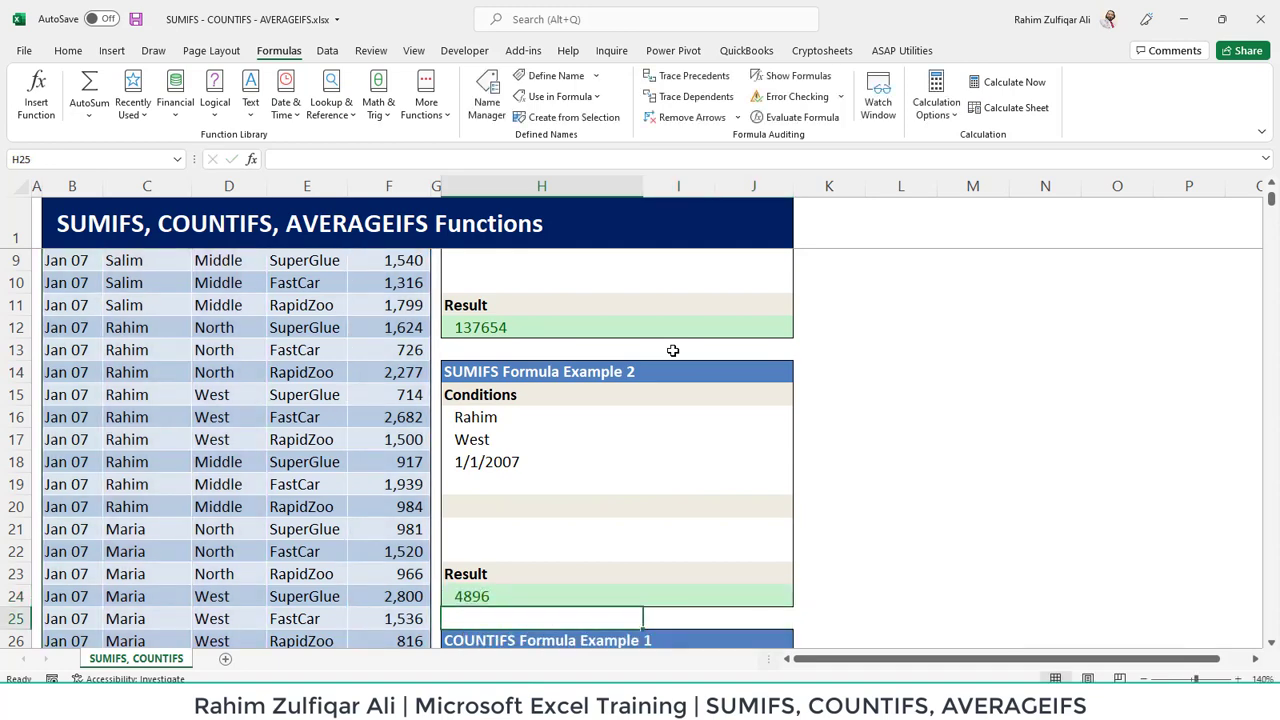
key(Up)
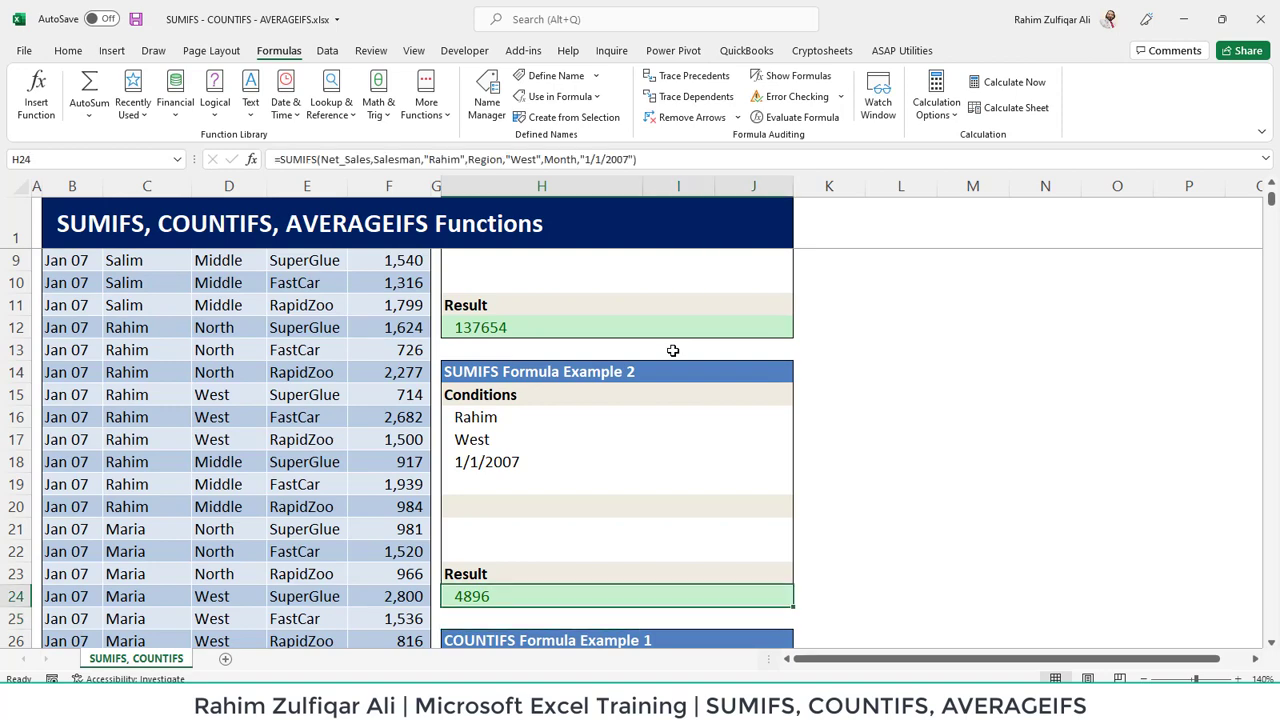
- Start a COUNTIFS formula in H36 with Salesman as the first criteria range
scroll(673, 350, down, 4)
key(Down)
key(Down)
key(Down)
key(Down)
key(Down)
key(Down)
key(Down)
key(Down)
key(Down)
key(Down)
key(Down)
key(Down)
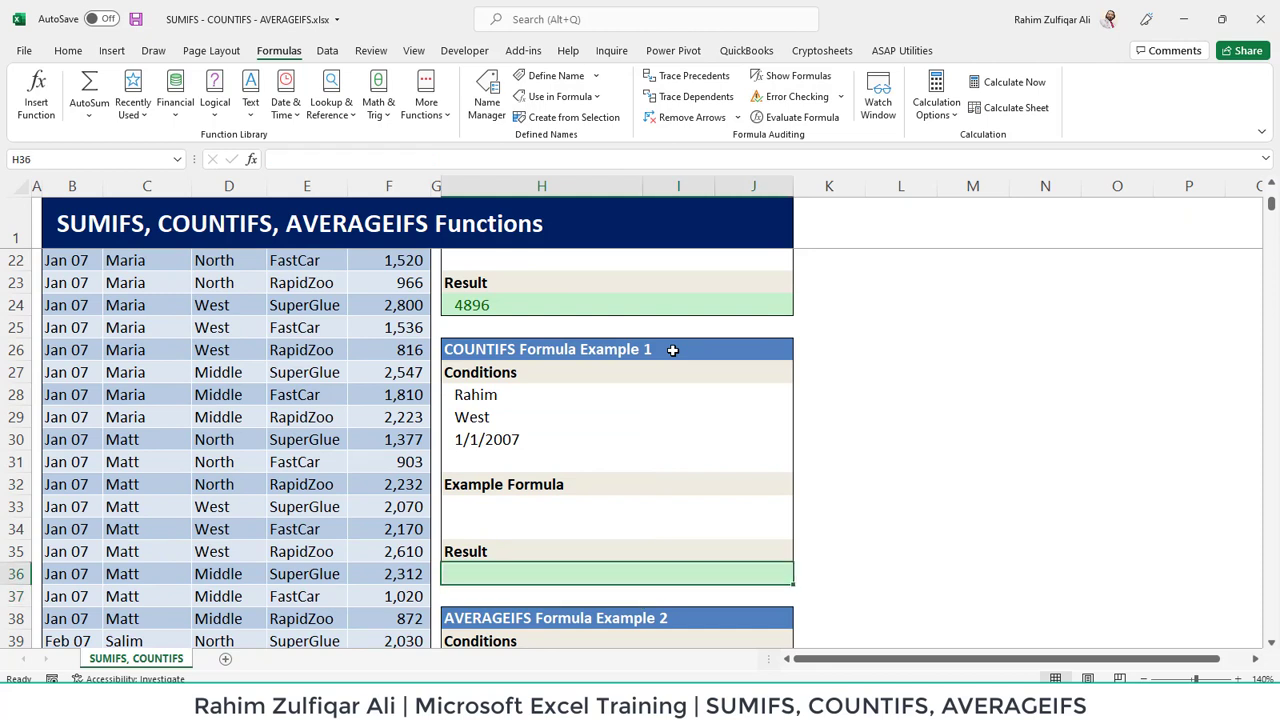
text(=countif)
key(Down)
key(Tab)
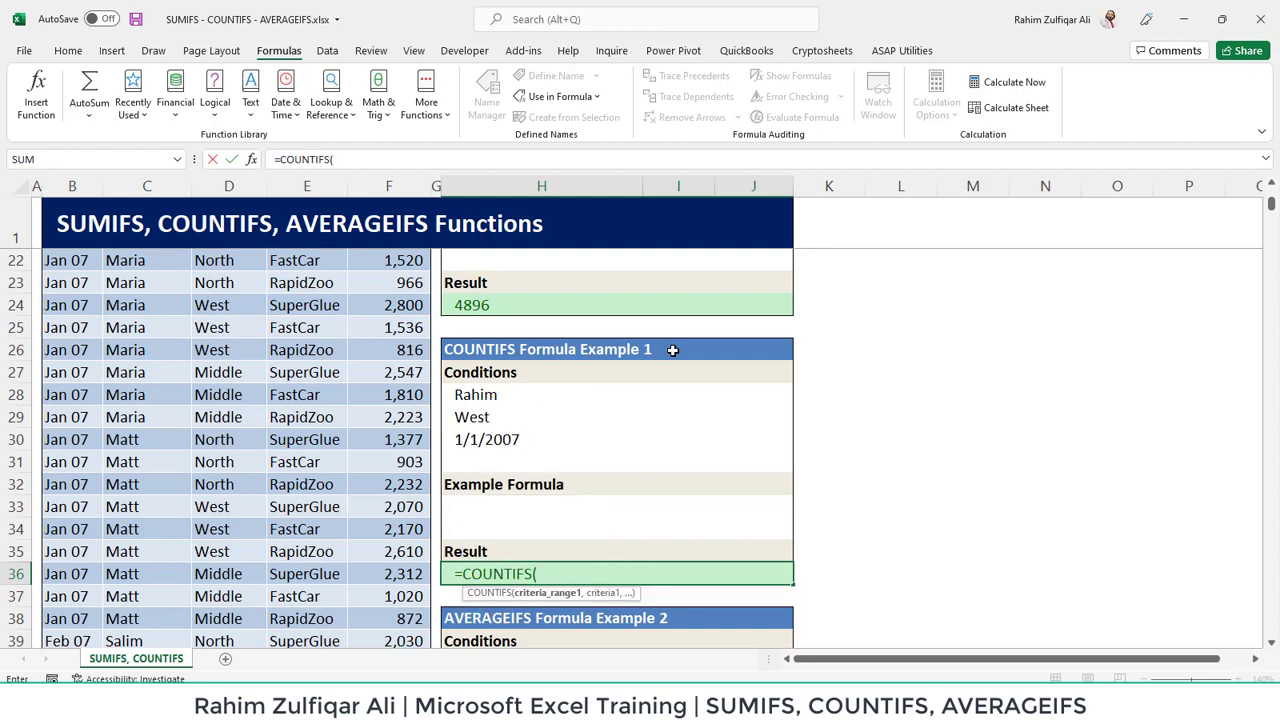
text(sales)
key(Tab)
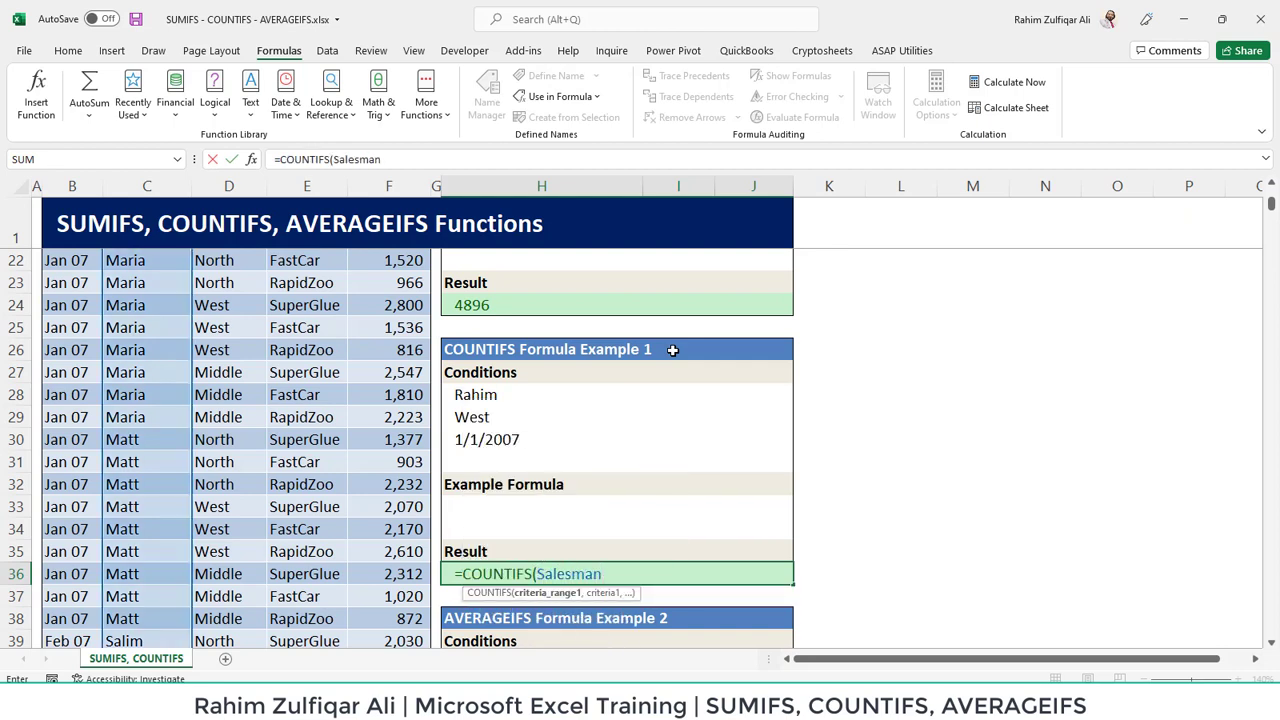
- Add criteria "Rahim", Region "West" and Month "1/1/2007" and commit the count, returning 3
text(,"Rahim)
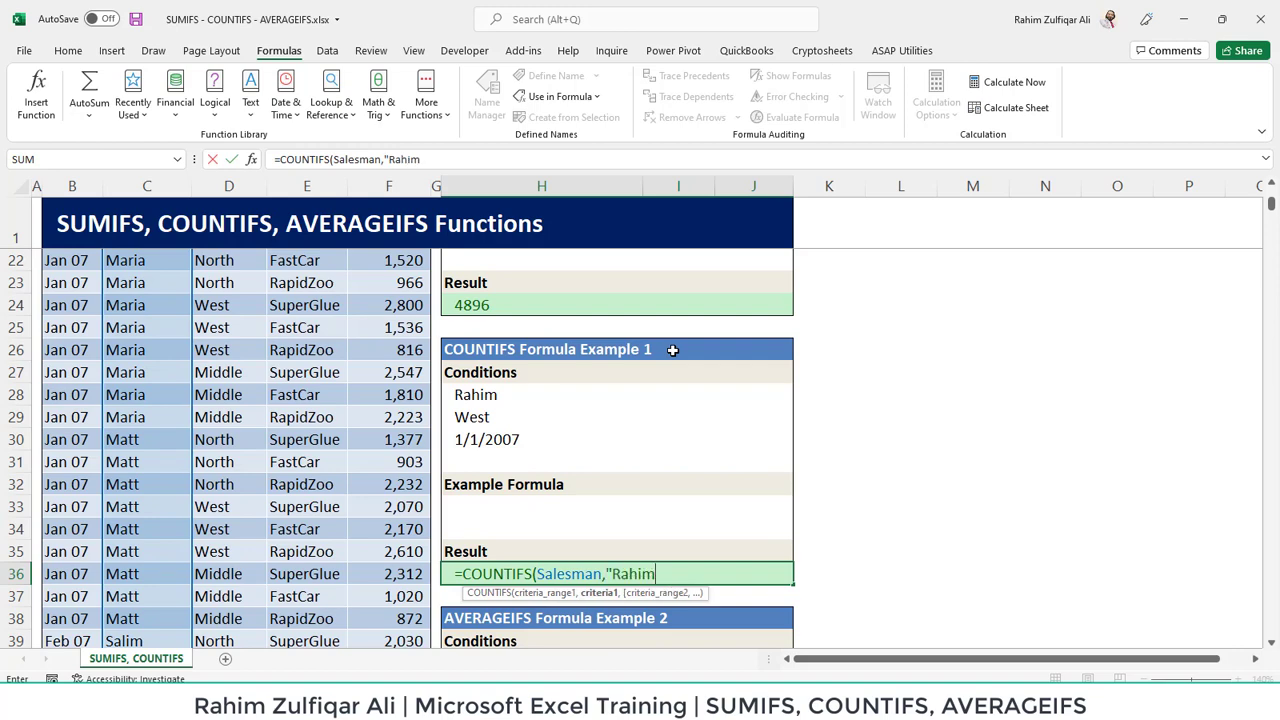
text(",)
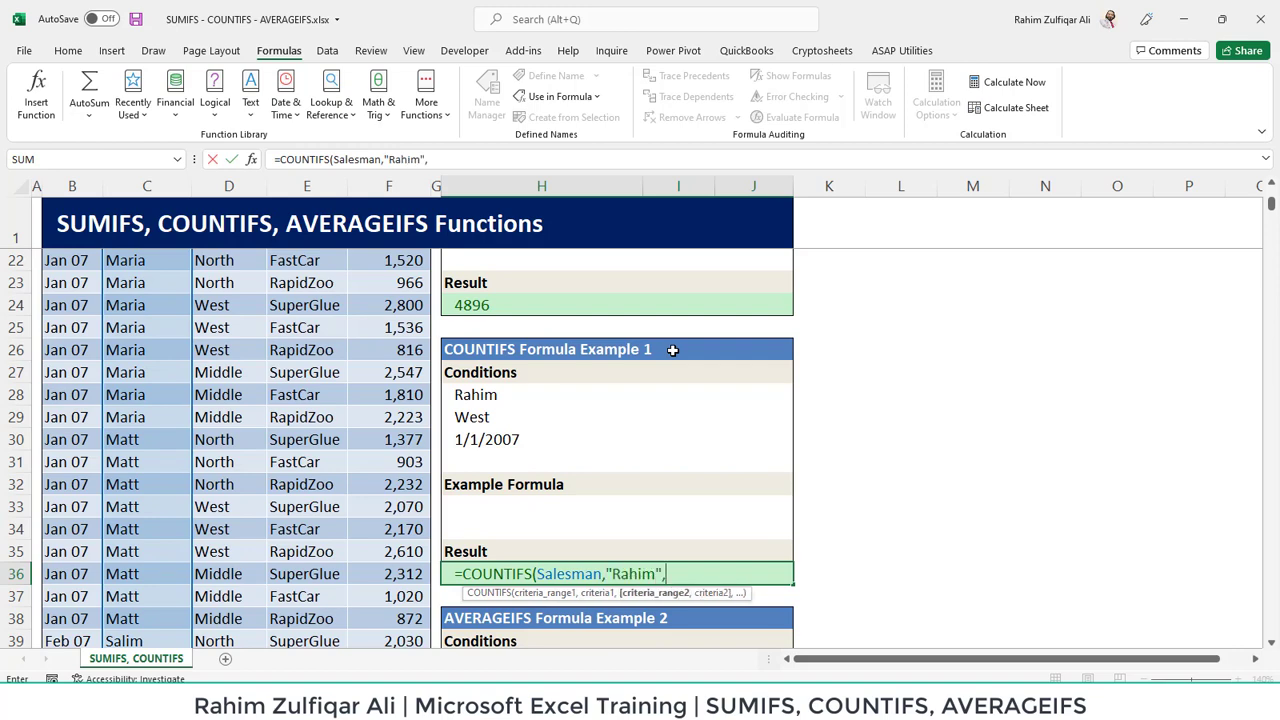
text(regio)
key(Tab)
text(,")
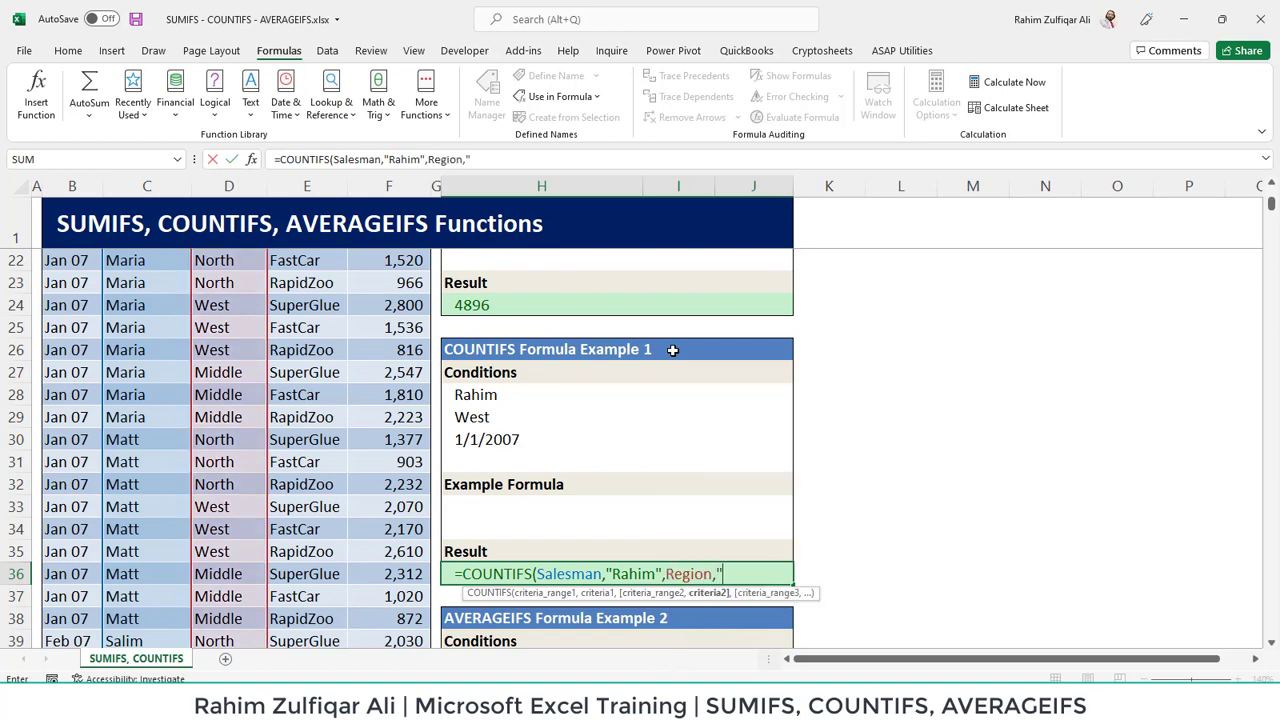
text(West",)
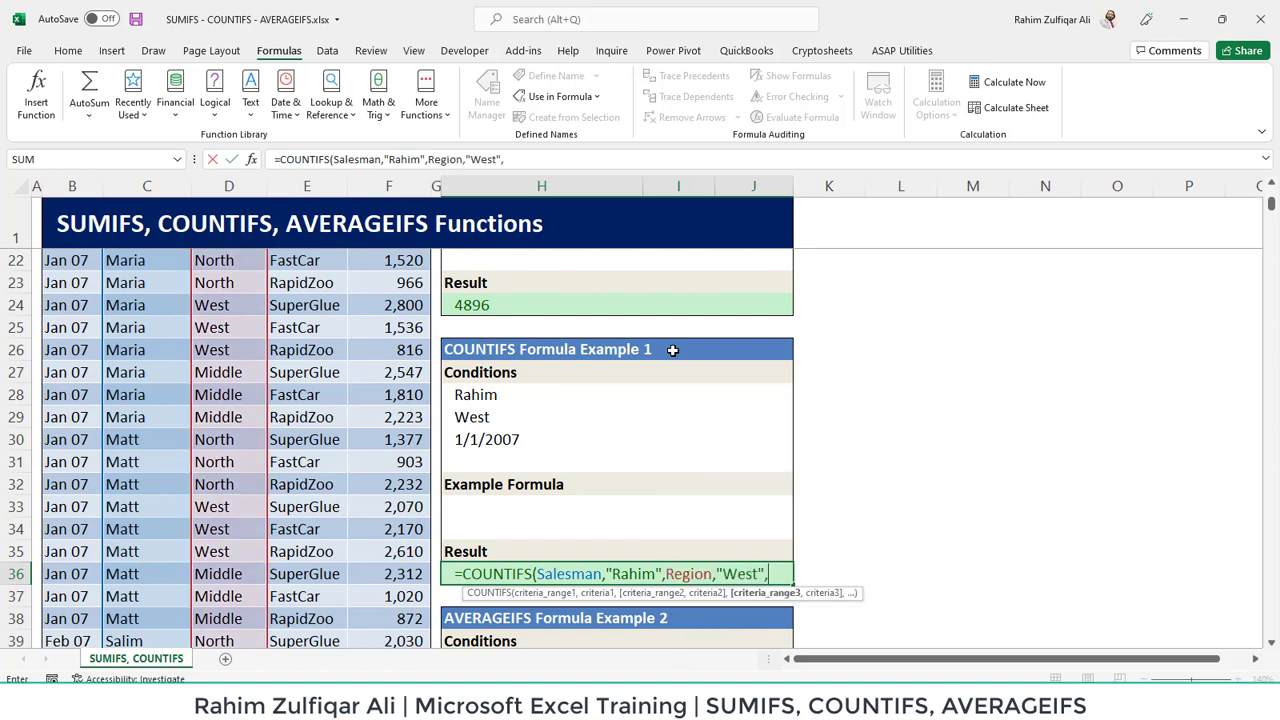
text(month)
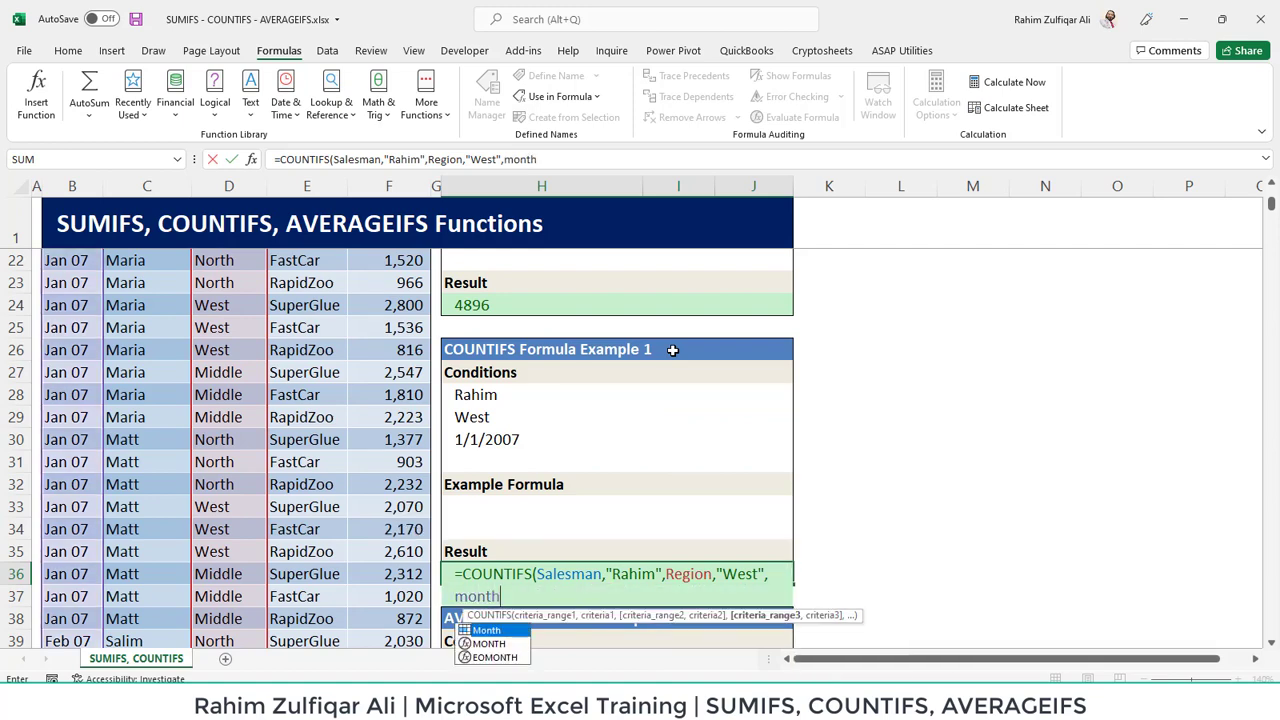
key(Tab)
text(,")
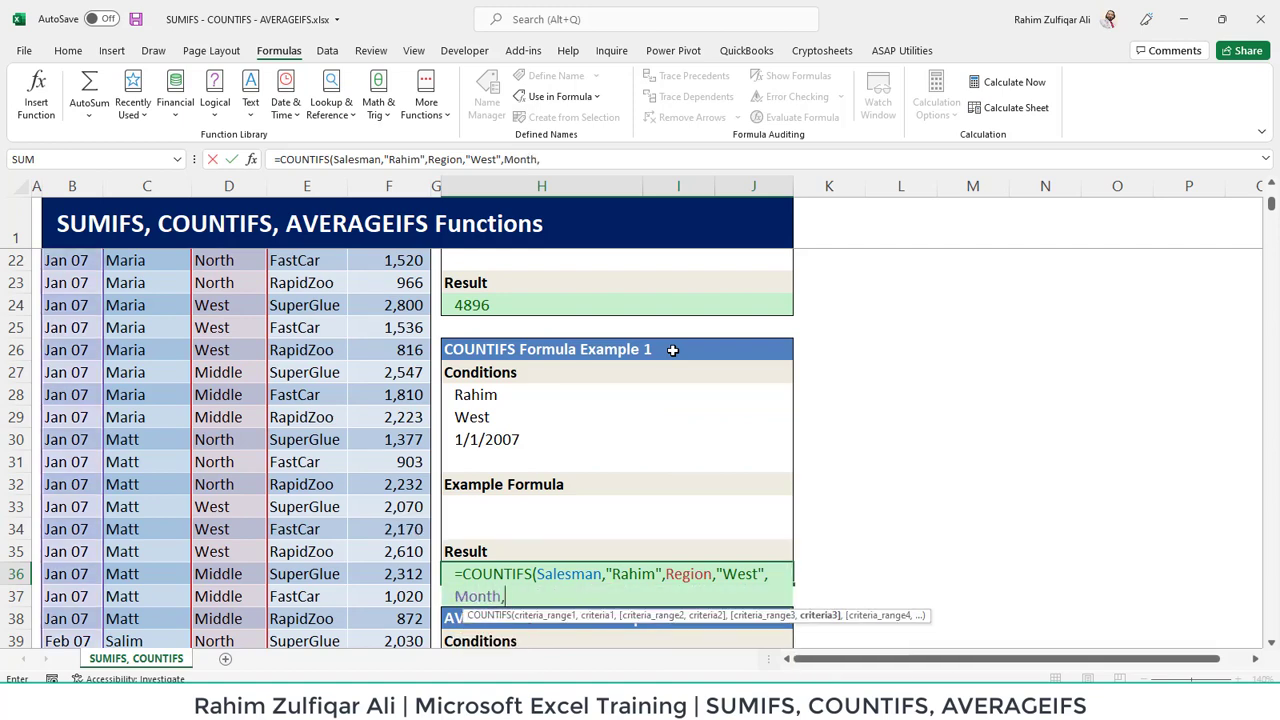
text(1/1/2007")
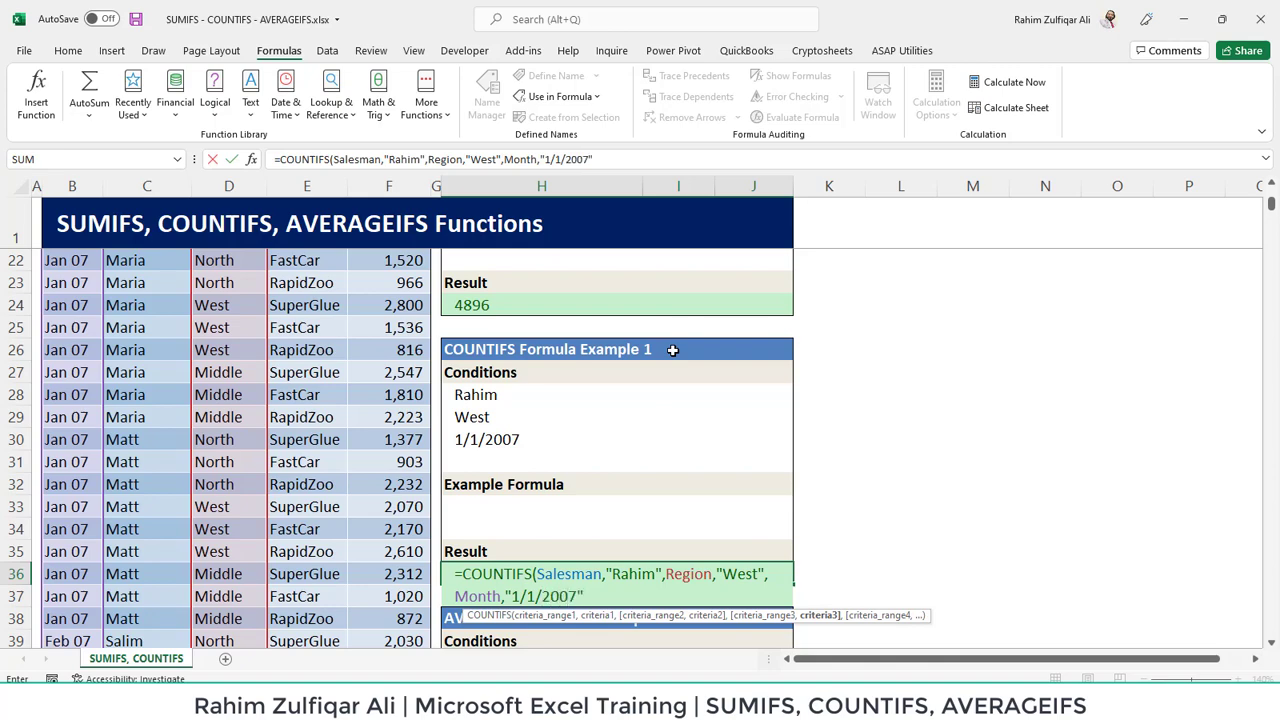
key(ctrl+Return)
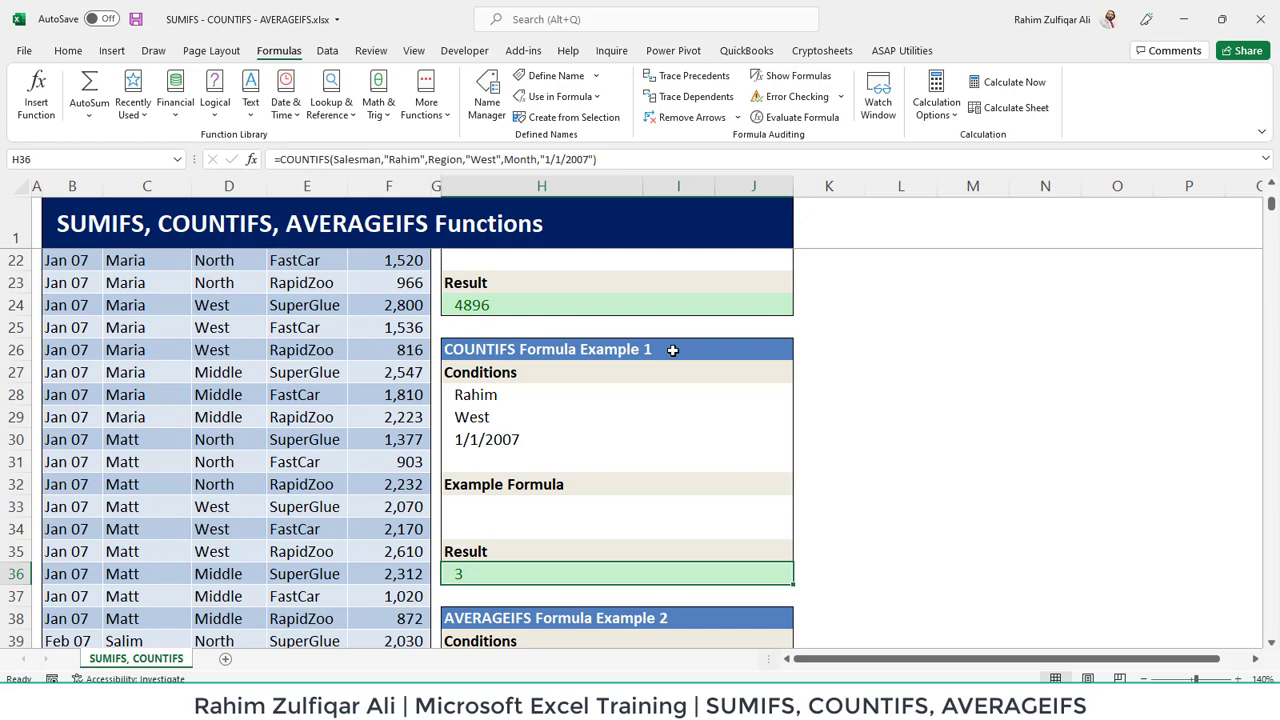
key(Down)
key(Down)
key(Down)
key(Down)
key(Down)
key(Down)
key(Down)
key(Down)
key(Down)
key(Down)
key(Down)
key(Down)
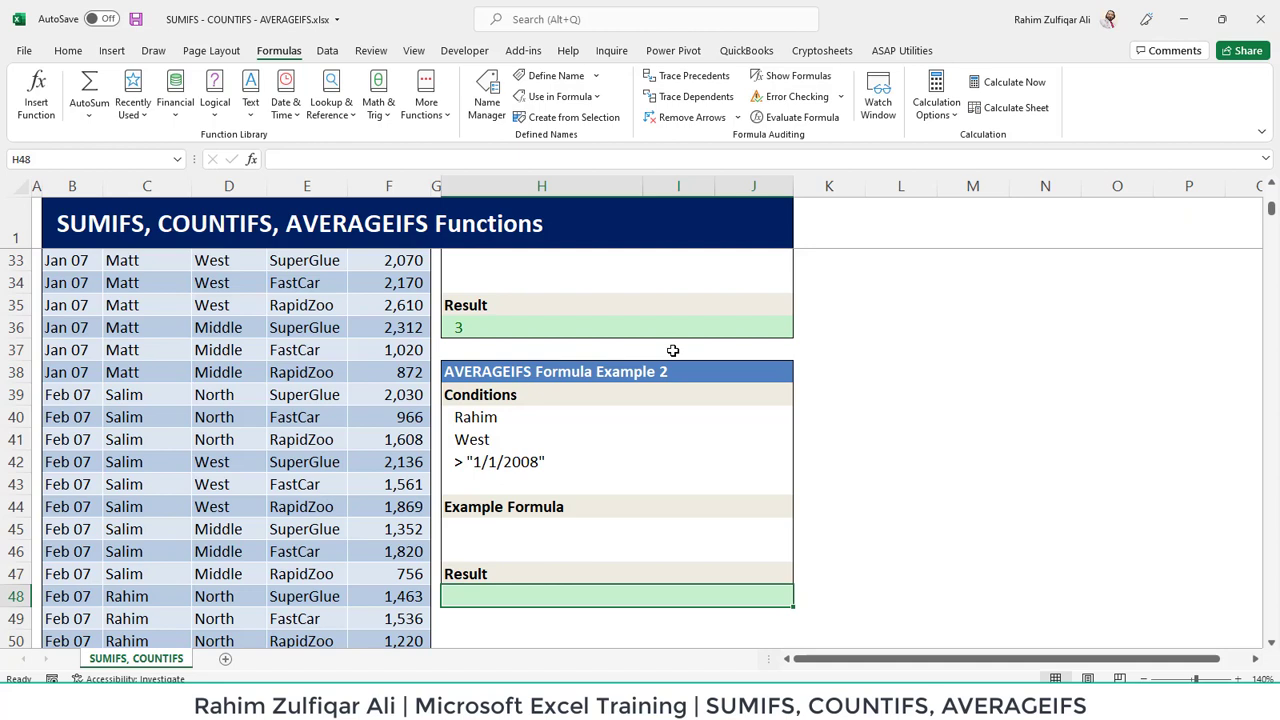
- Enter =AVERAGEIFS(Net_Sales,Salesman,"Rahim",Region,"West",Month,">1/1/2008") in H48, returning 1462.411765
text(=aver)
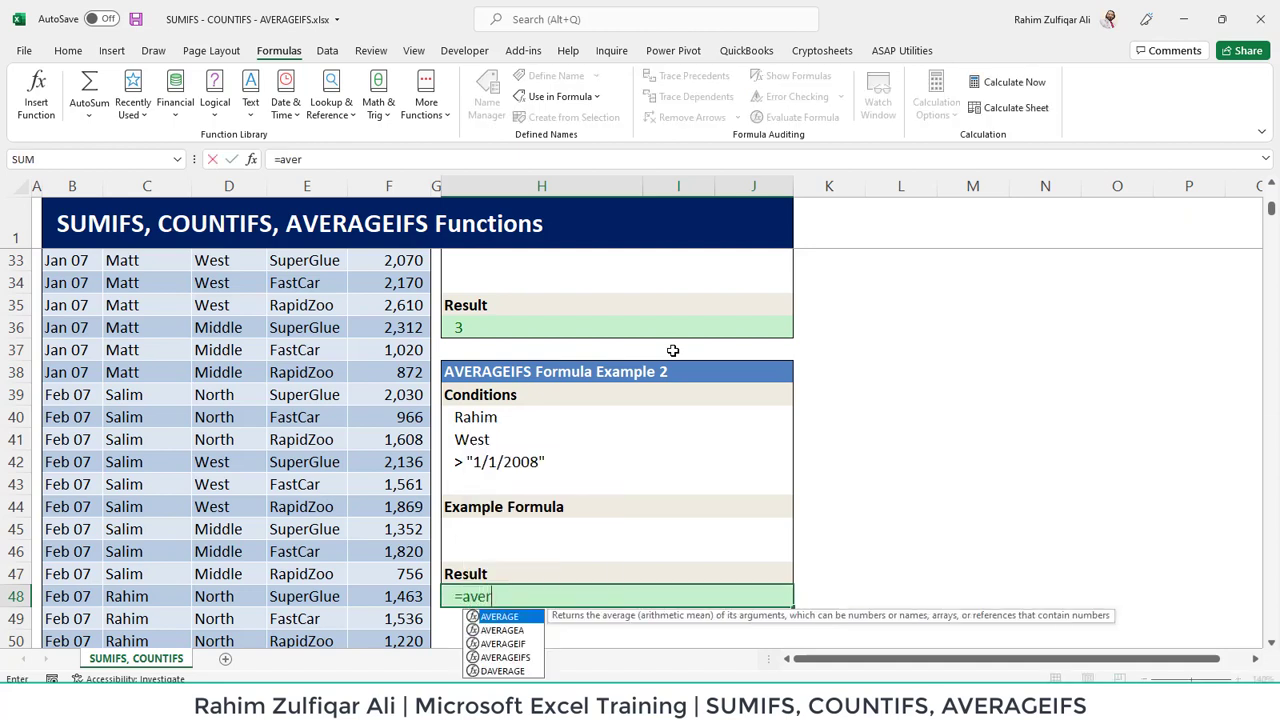
key(Tab)
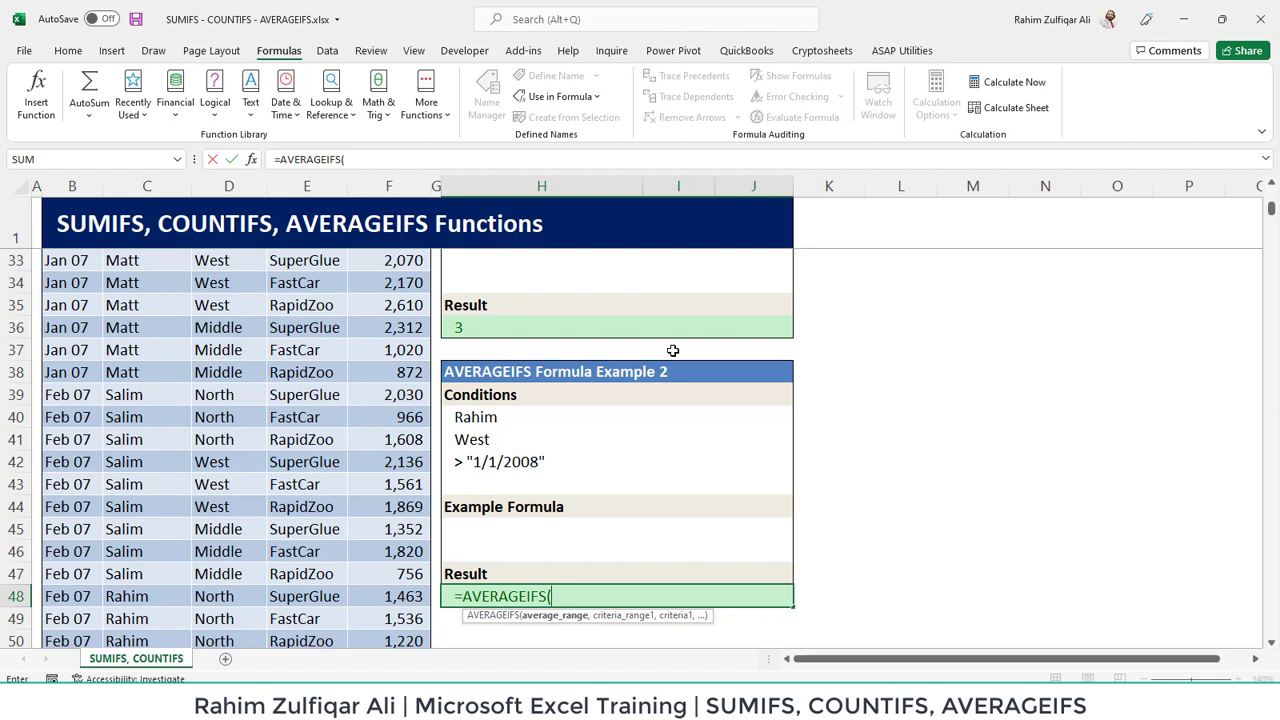
text(Net)
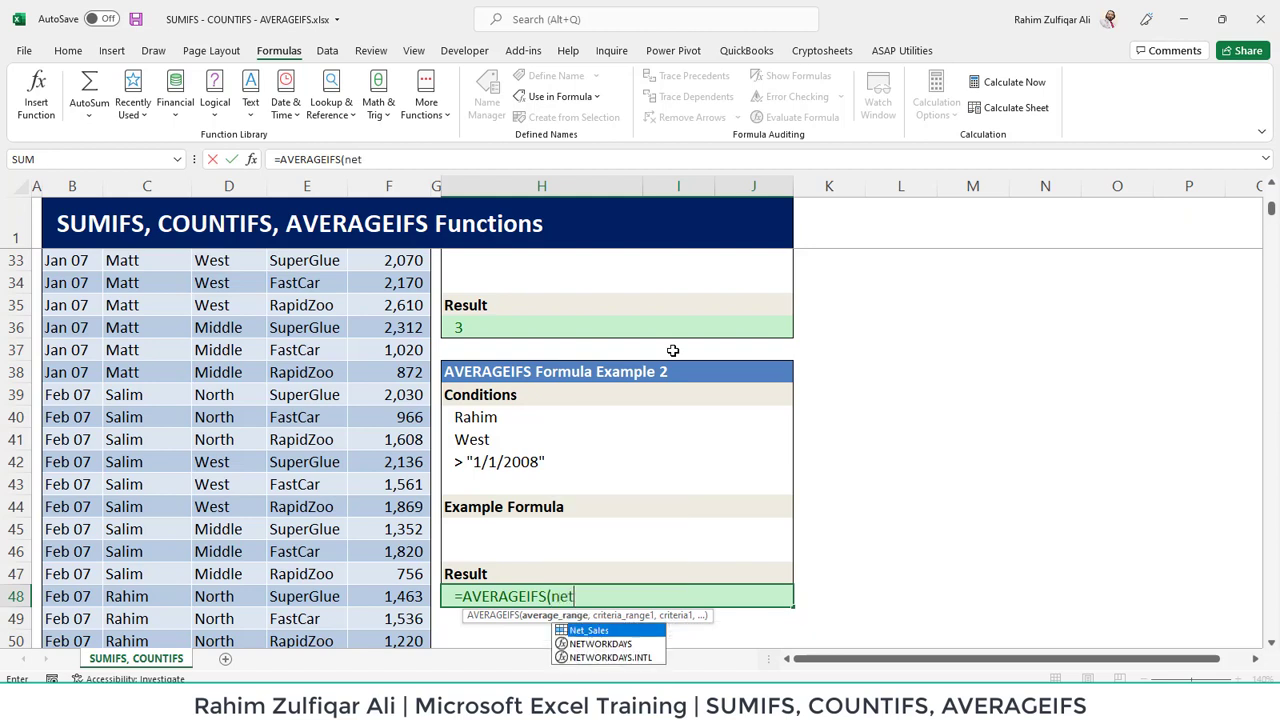
key(Tab)
text(,Salesman)
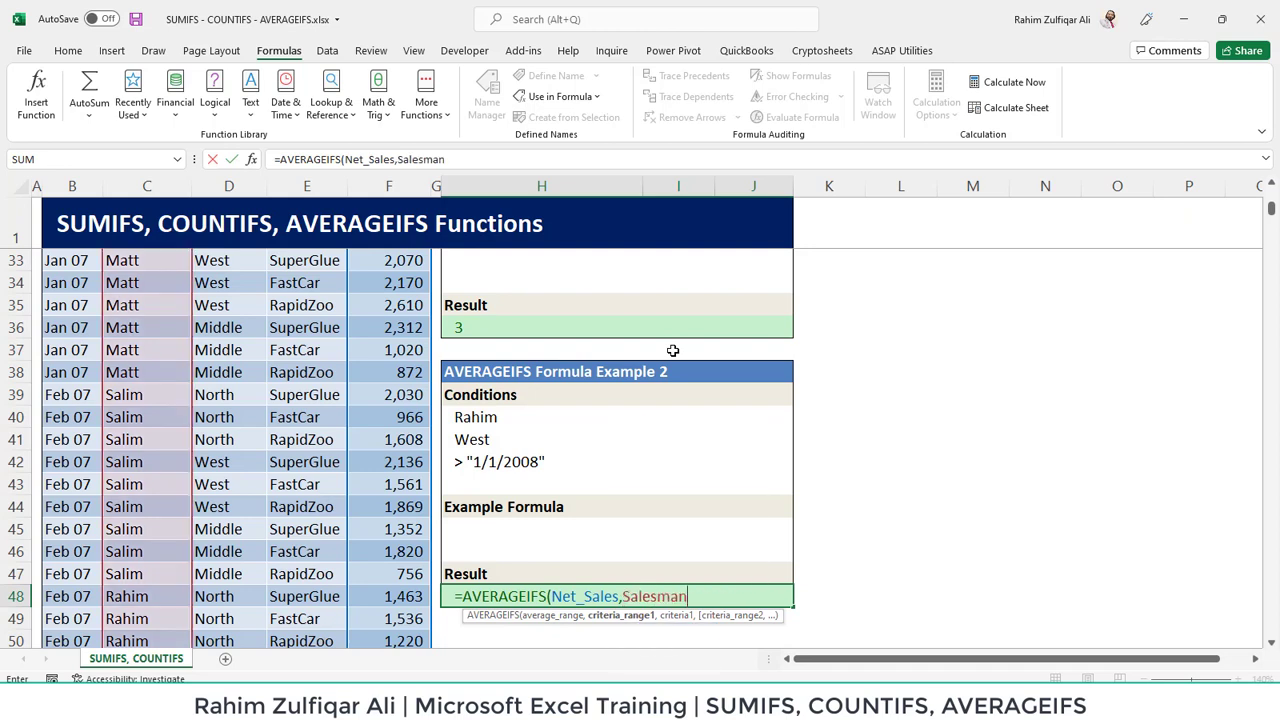
text(,"Rahim)
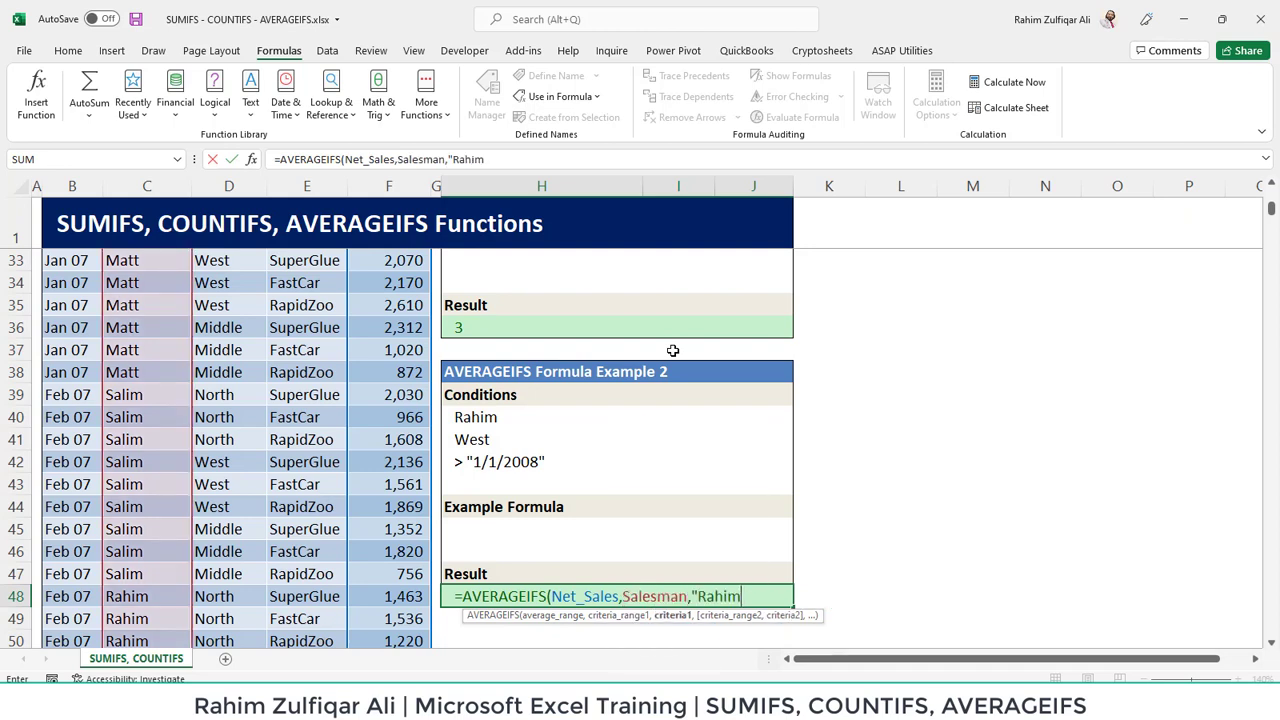
text(",)
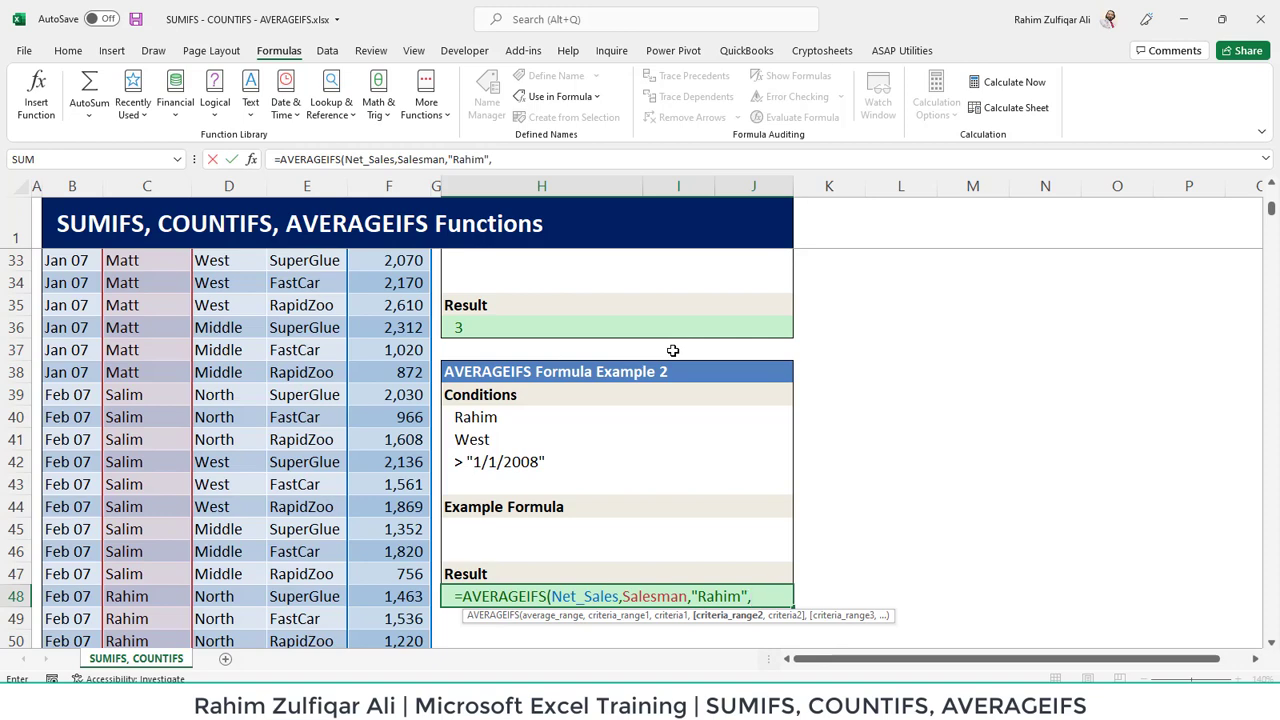
text(regio)
key(Tab)
text(,"West",)
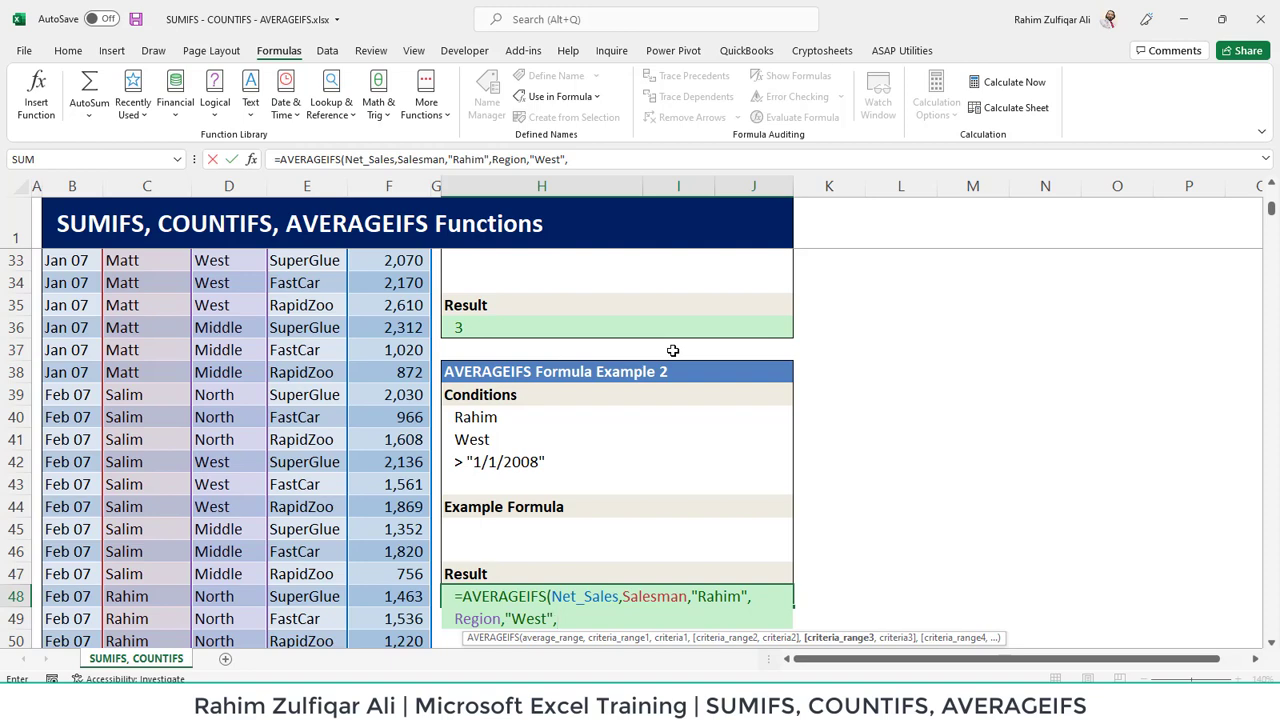
text(month)
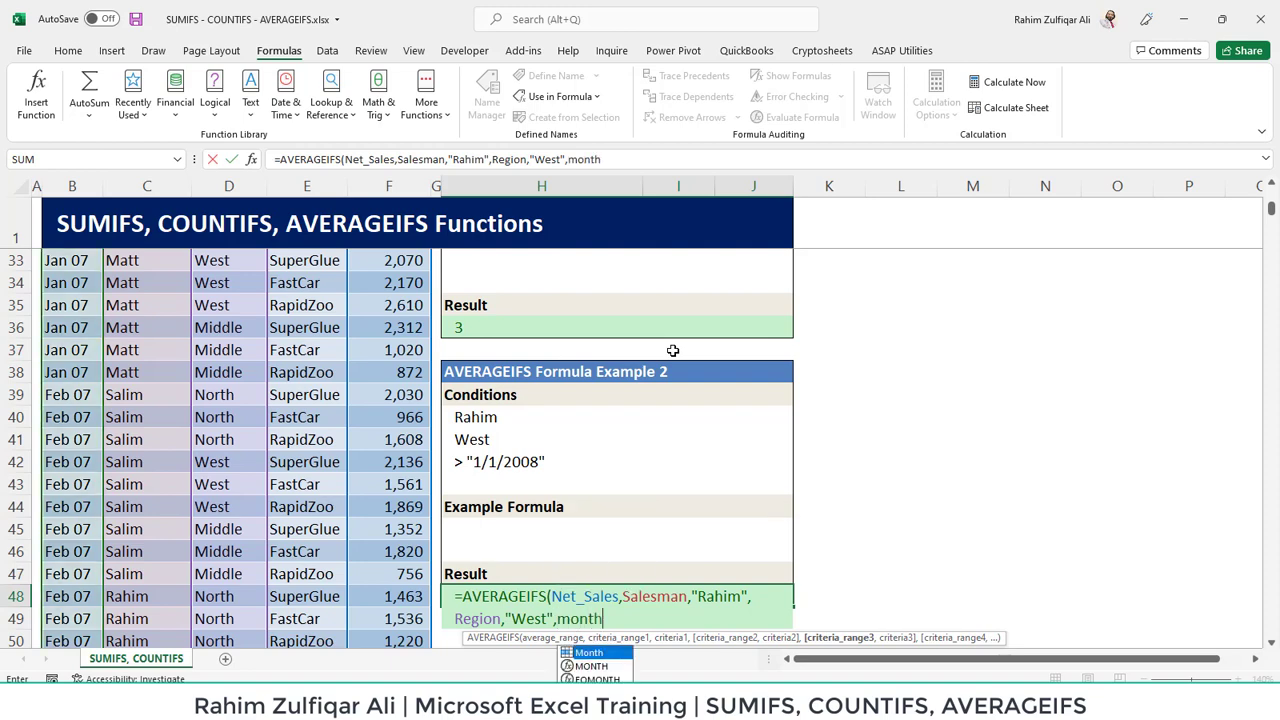
key(Tab)
text(,")
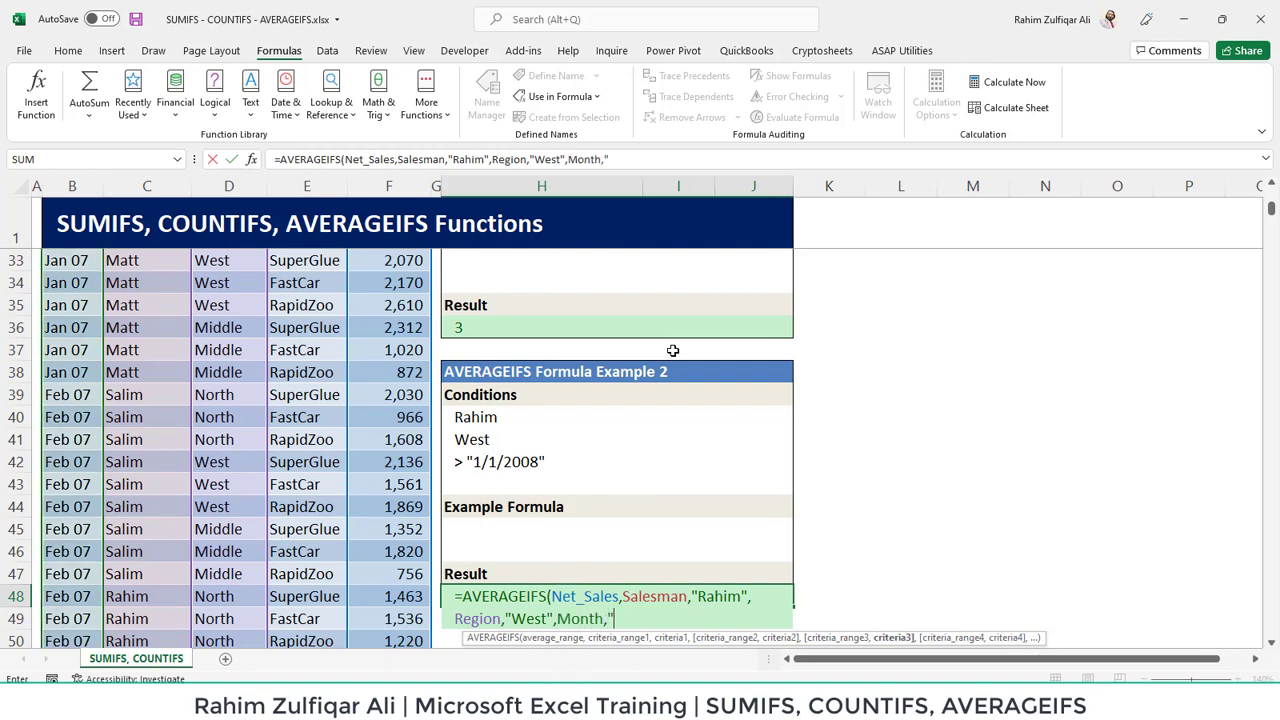
text(> 1/1/2008"))
key(Return)
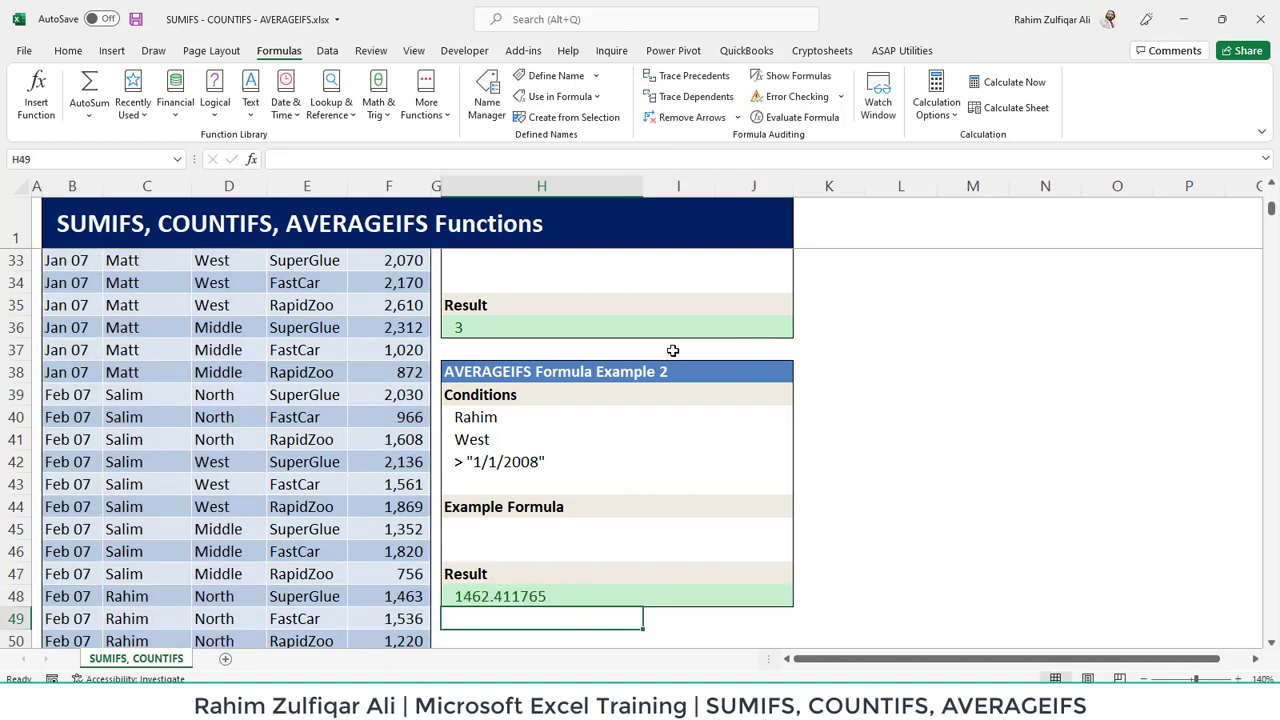
key(Up)
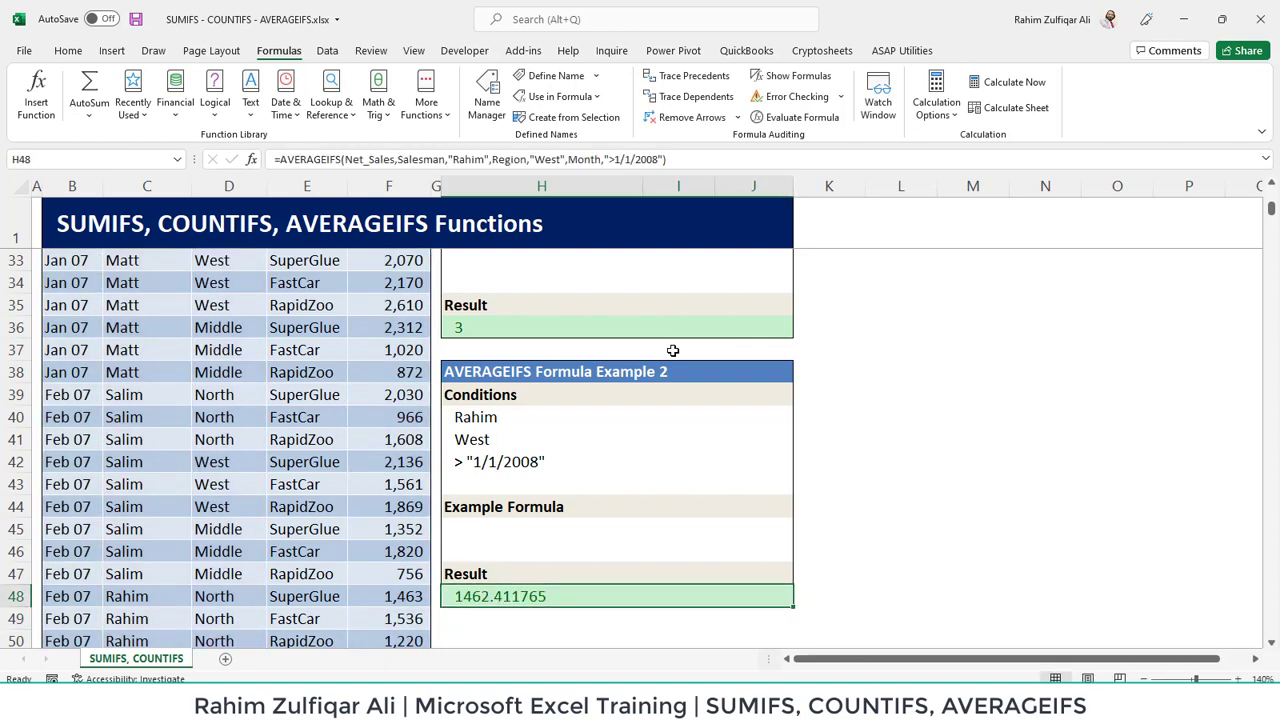
- Apply Comma Style to the H48 average and remove its decimals so it reads 1,462
click(68, 50)
click(655, 107)
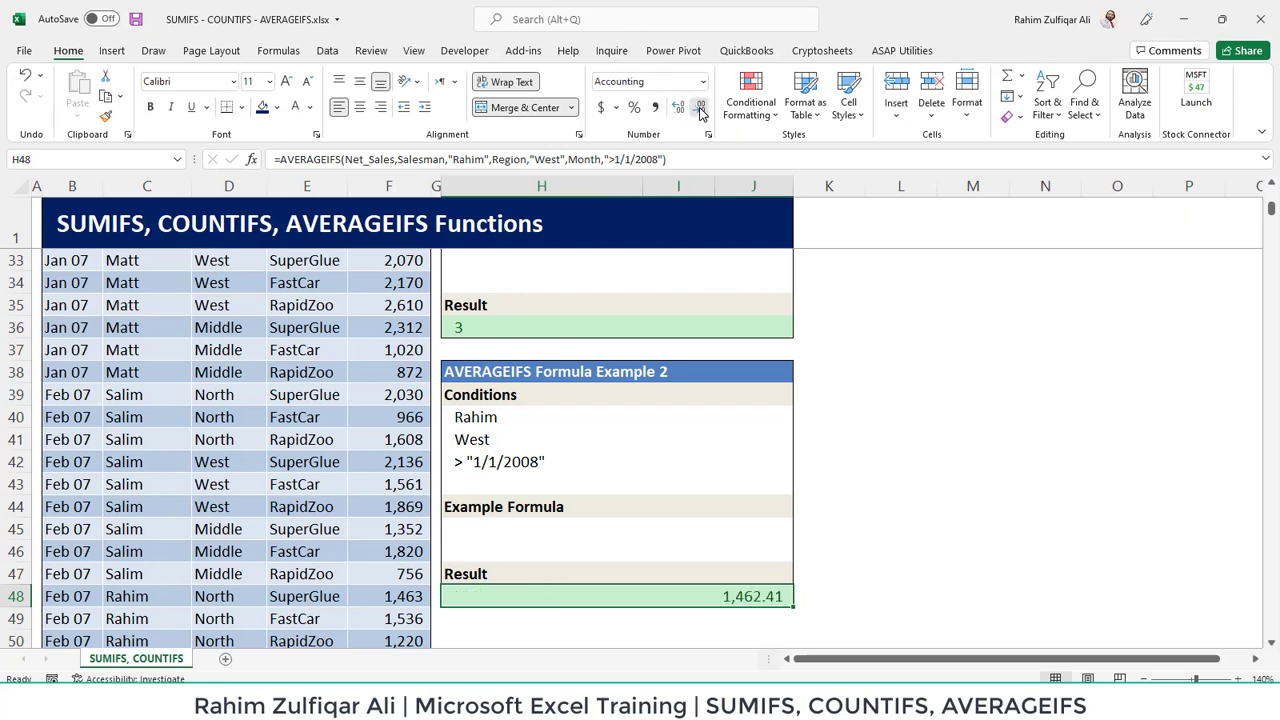
click(700, 107)
click(700, 107)
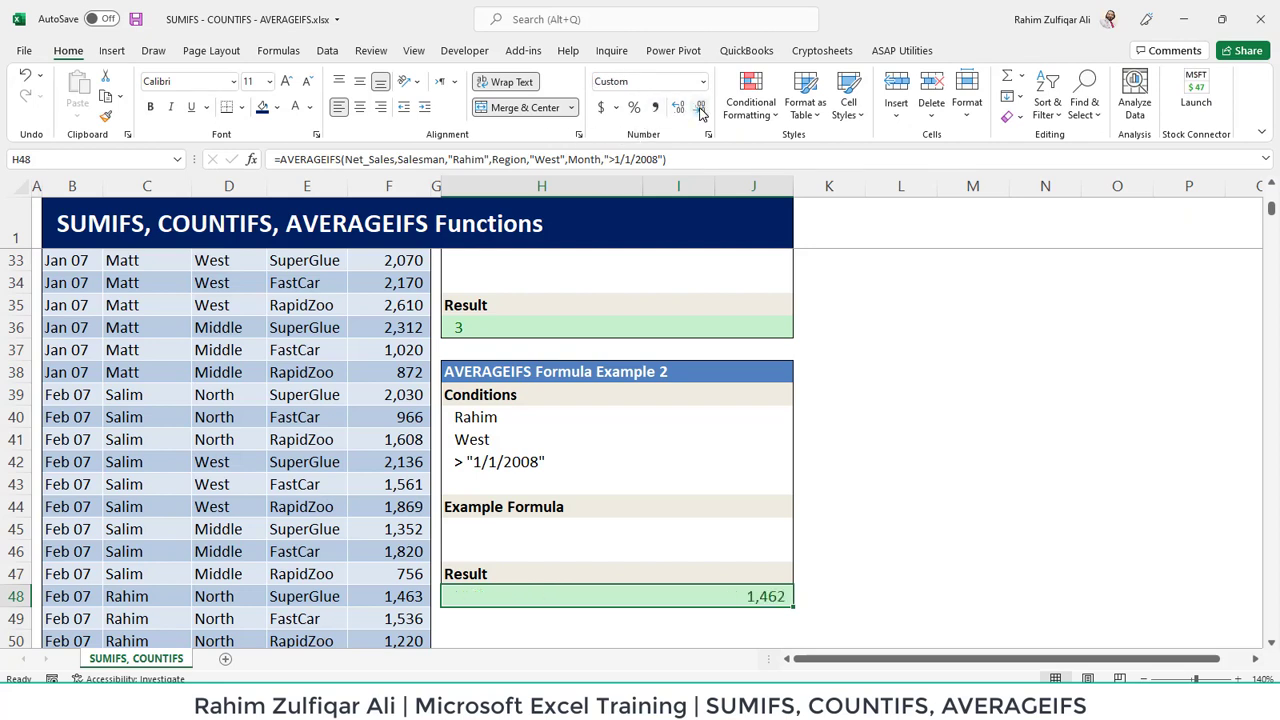
click(517, 559)
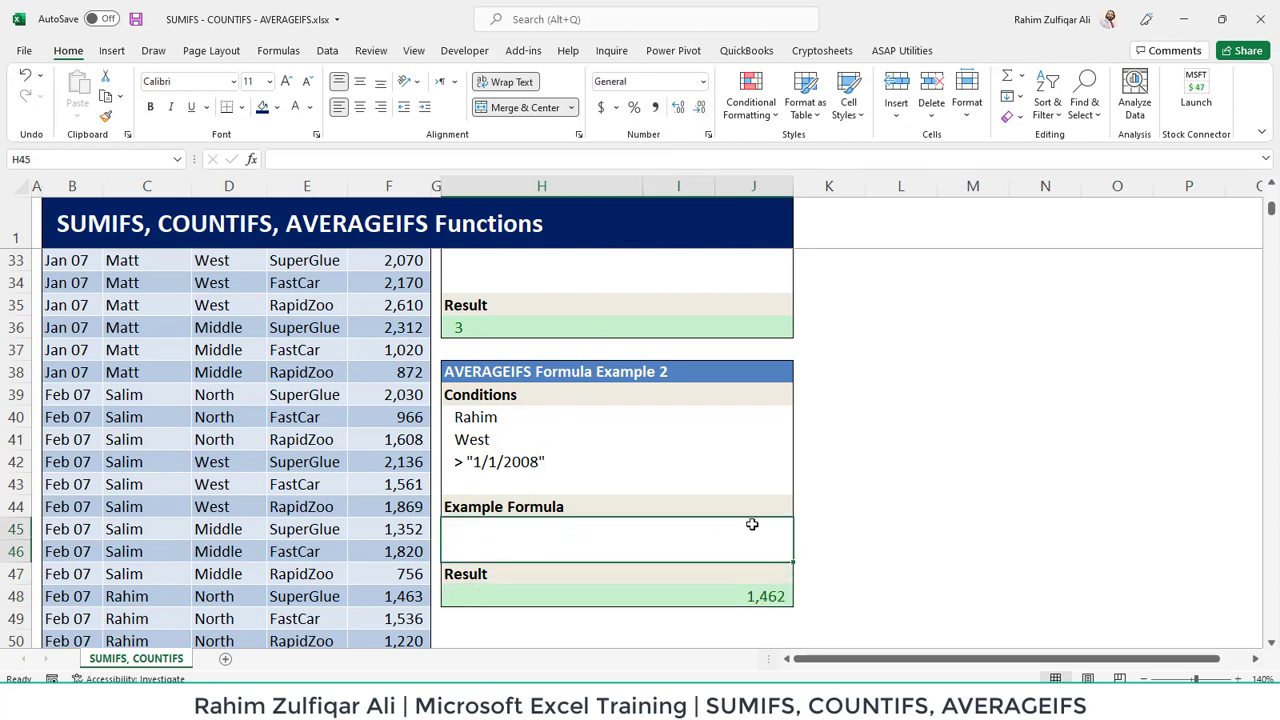